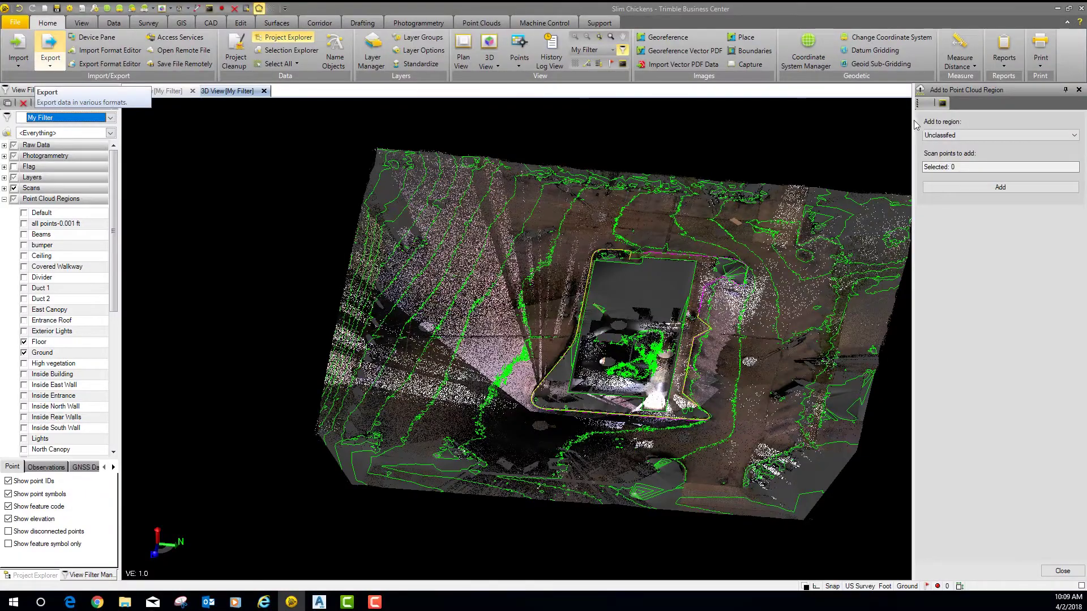
# - Choose the LandXML exporter from the construction export formats
pyautogui.click(962, 168)
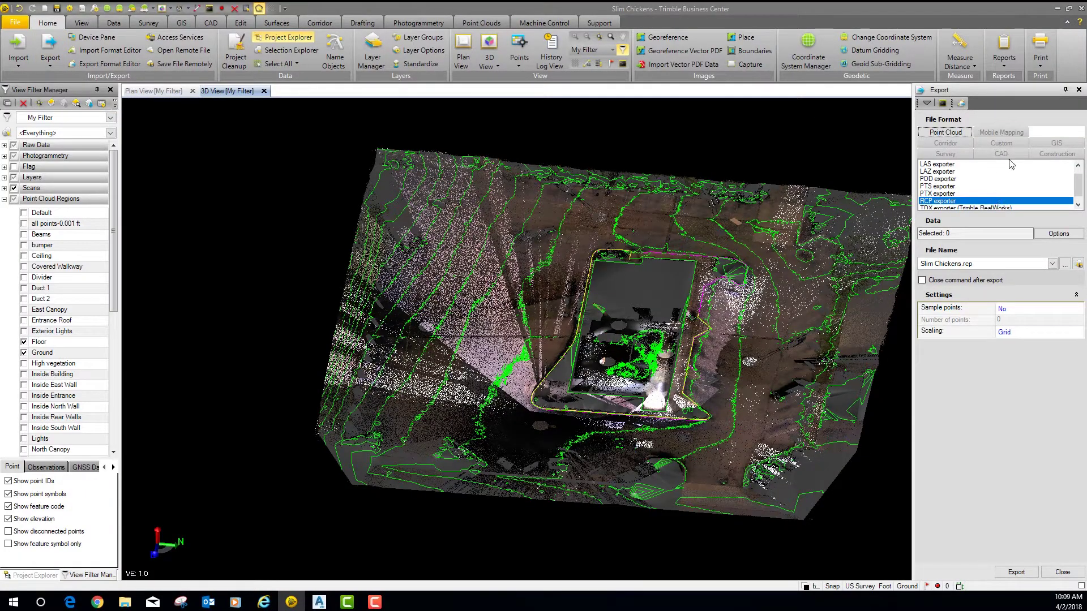
pyautogui.click(1068, 157)
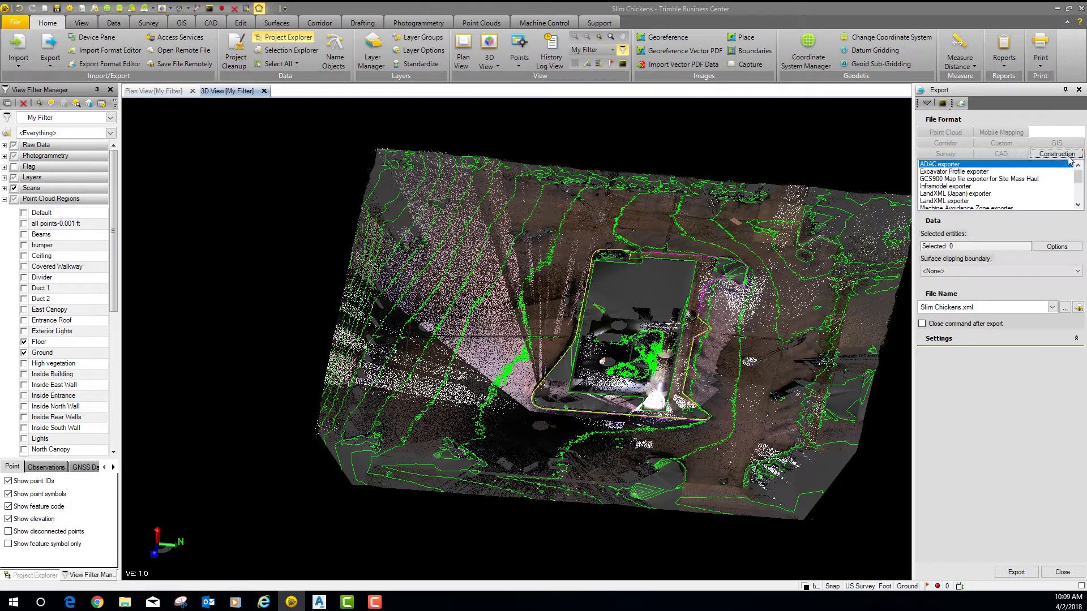
pyautogui.click(962, 201)
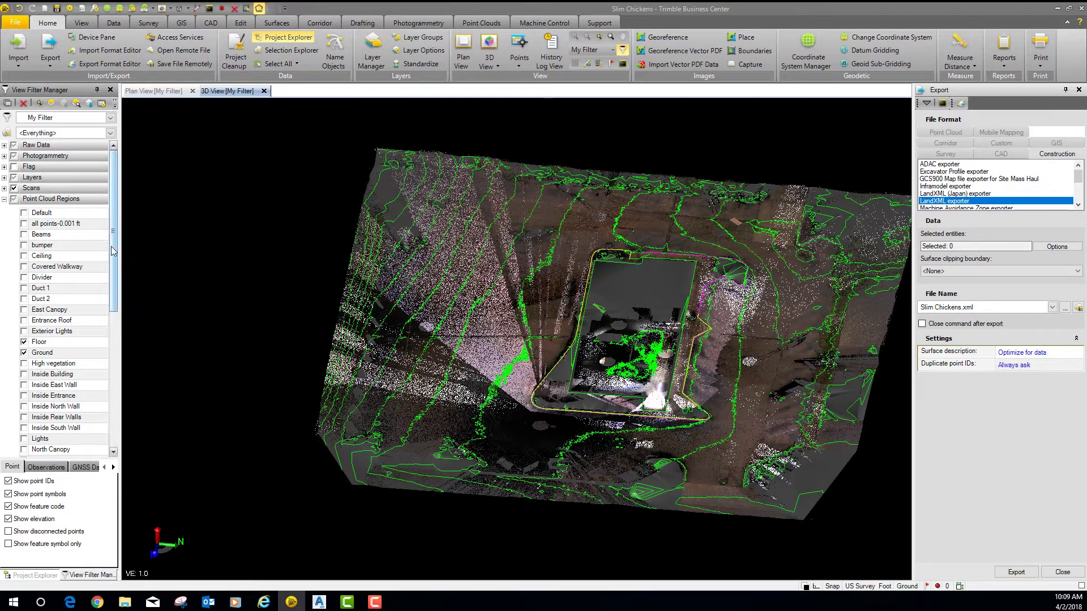
# - Hide the Floor and Ground point cloud regions and the surface in the 3D view
pyautogui.click(24, 342)
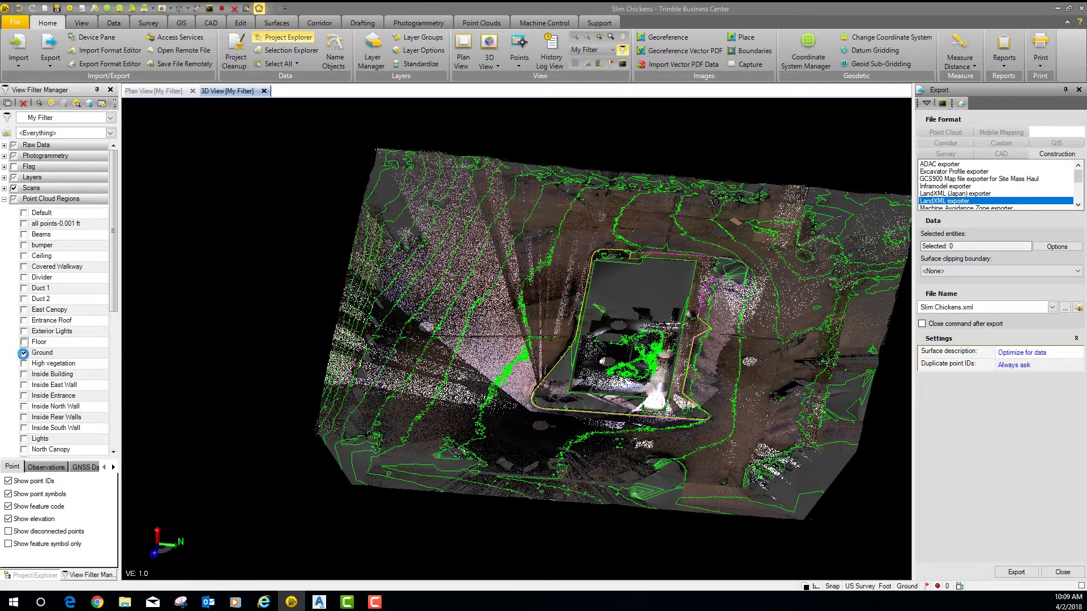
pyautogui.click(24, 353)
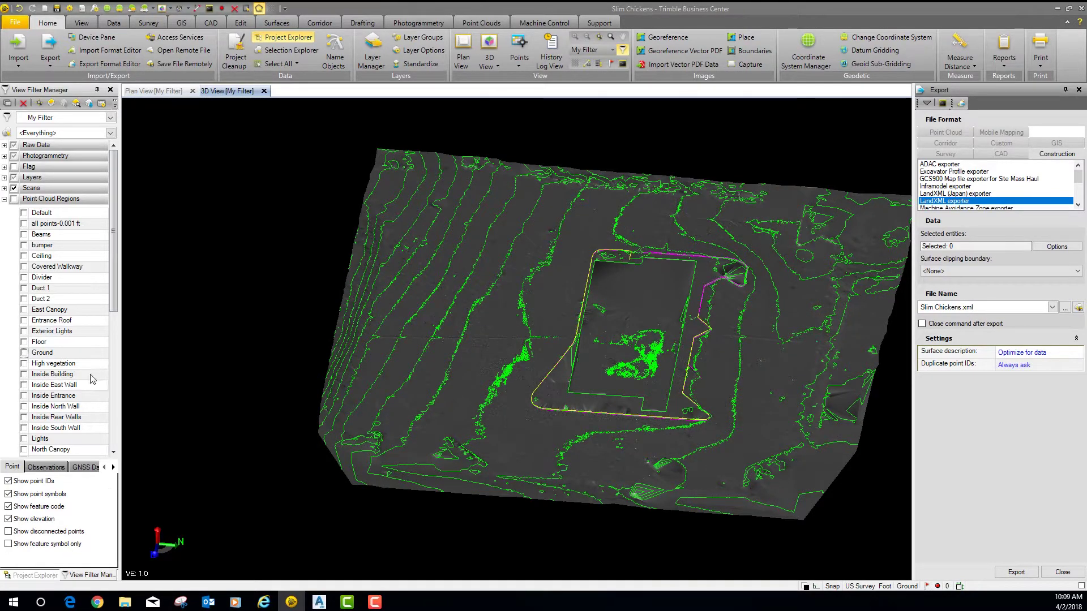
pyautogui.scroll(-5, 105, 441)
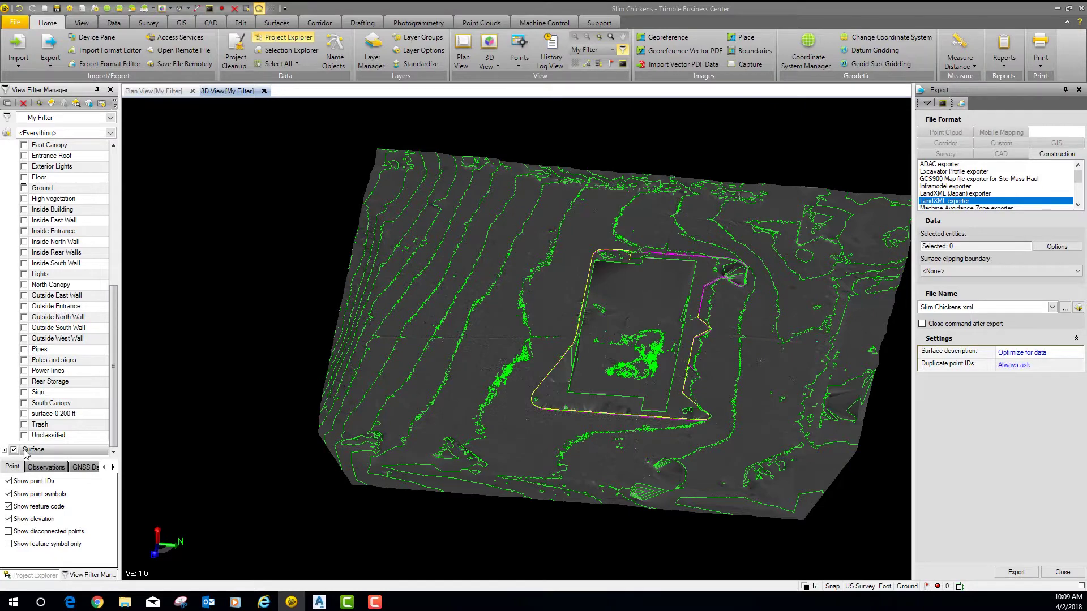
pyautogui.click(14, 450)
# - Hide the contour, footprint, gutter and curb layers in the 3D view
pyautogui.moveTo(113, 394); pyautogui.dragTo(120, 249)
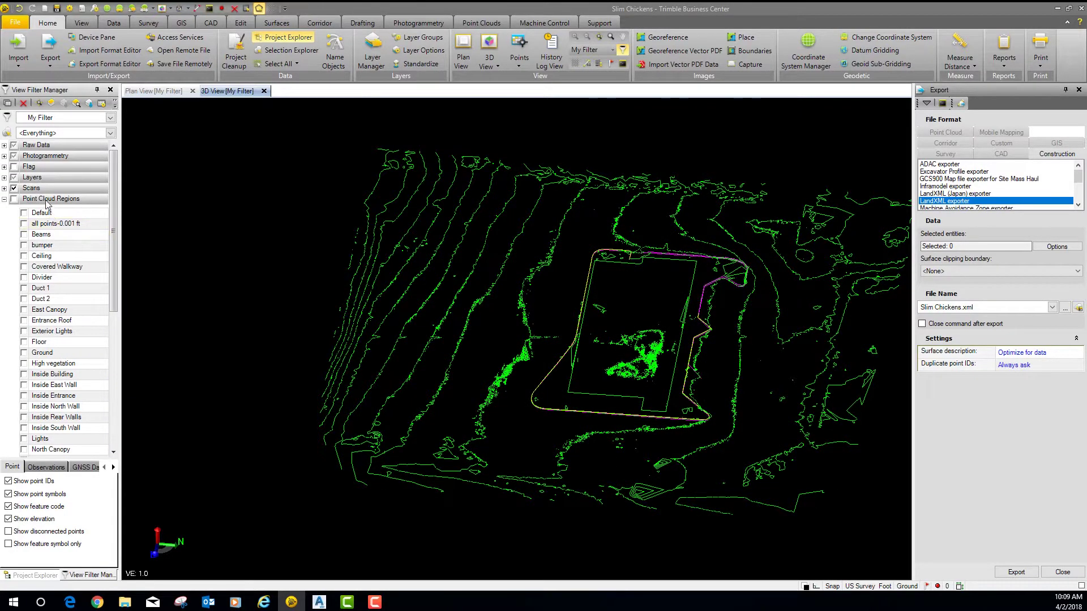
pyautogui.click(4, 178)
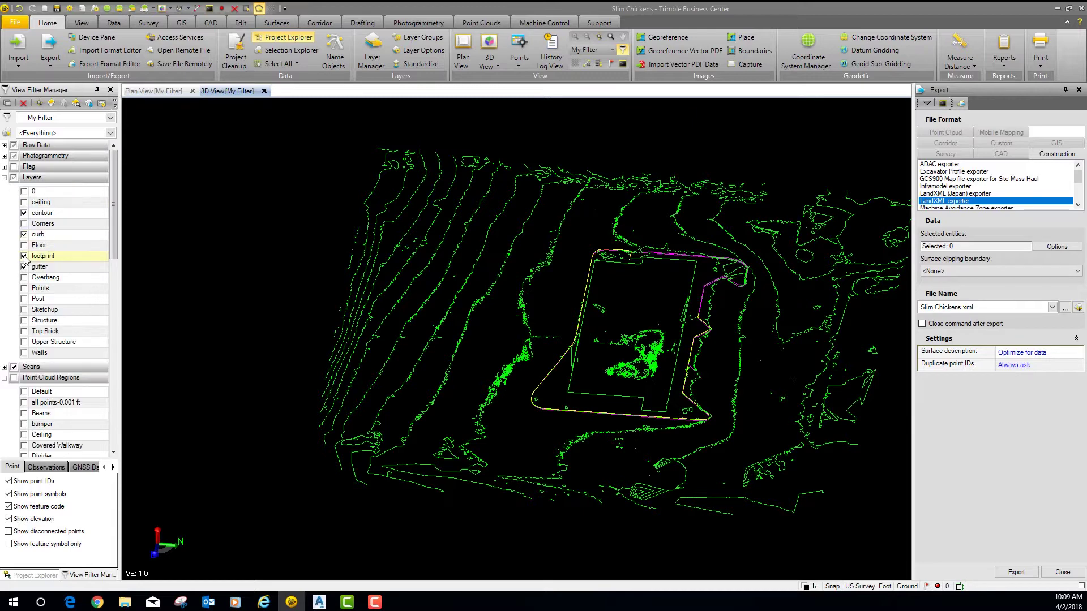
pyautogui.click(23, 214)
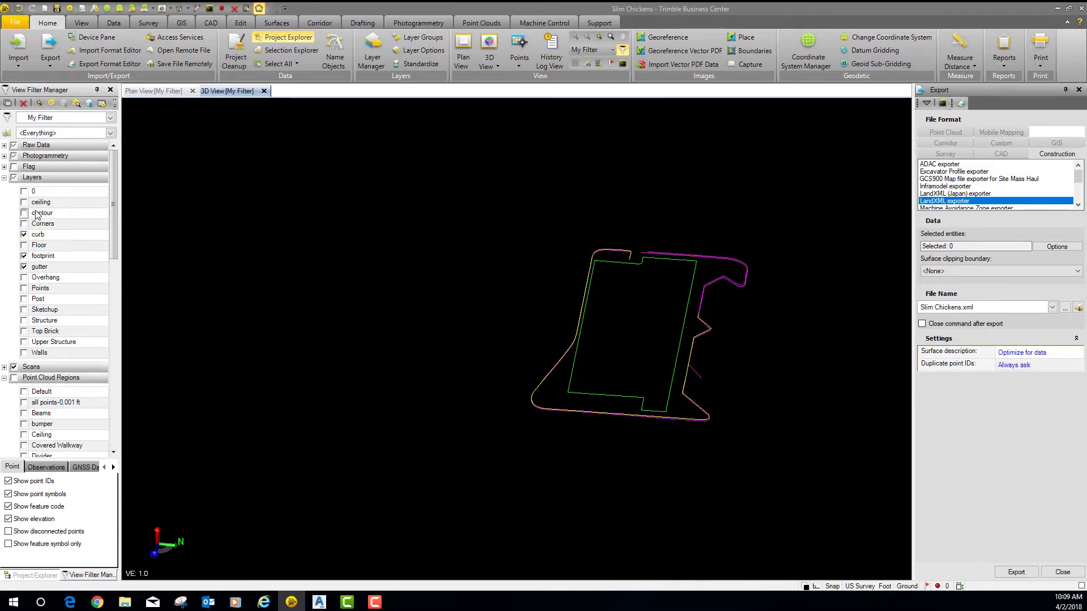
pyautogui.click(5, 178)
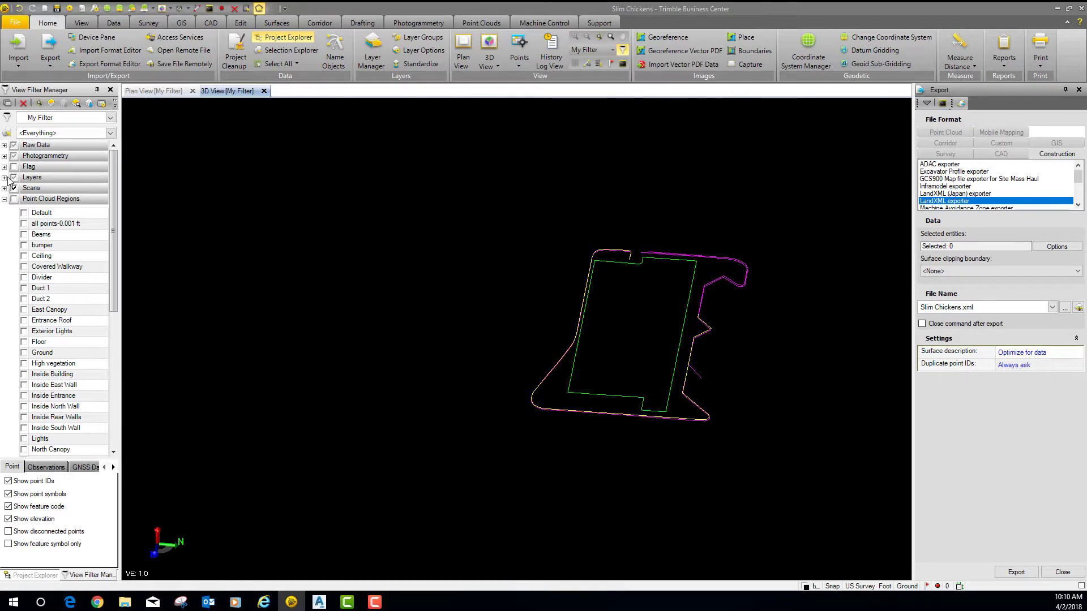
pyautogui.click(4, 178)
pyautogui.click(24, 256)
pyautogui.click(24, 267)
pyautogui.click(24, 234)
# - Show only the Duct 1 point cloud region and render it with Color-Coded Intensity
pyautogui.click(5, 178)
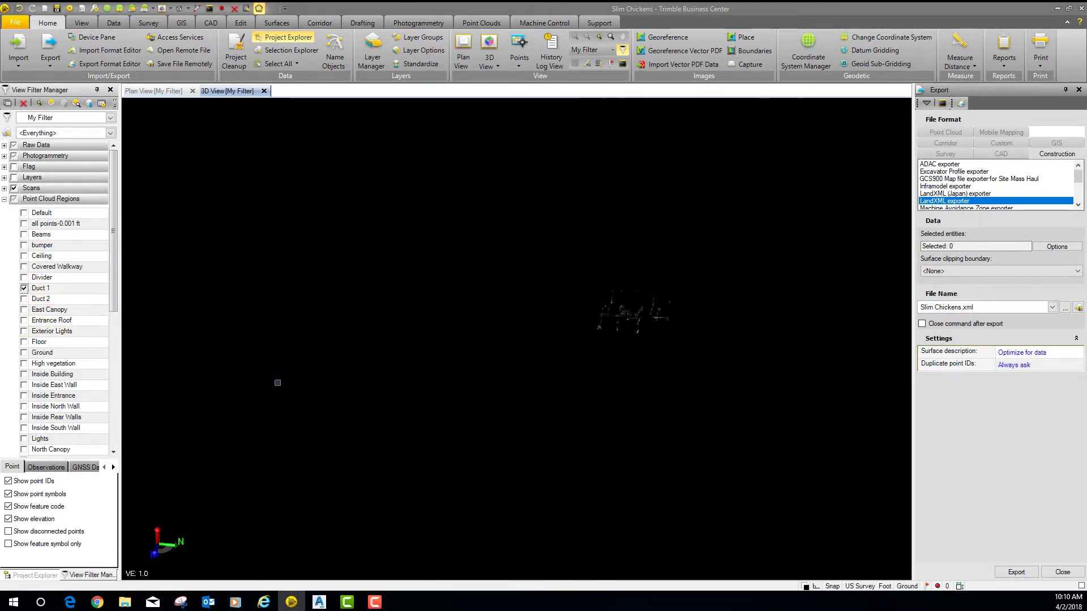
pyautogui.scroll(2, 677, 286)
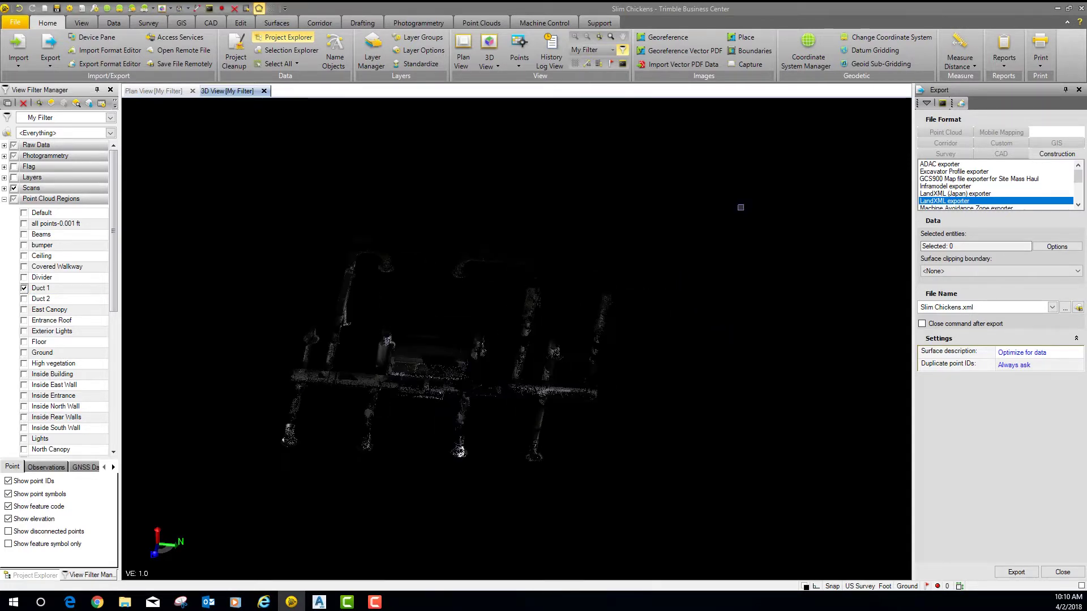
pyautogui.click(482, 23)
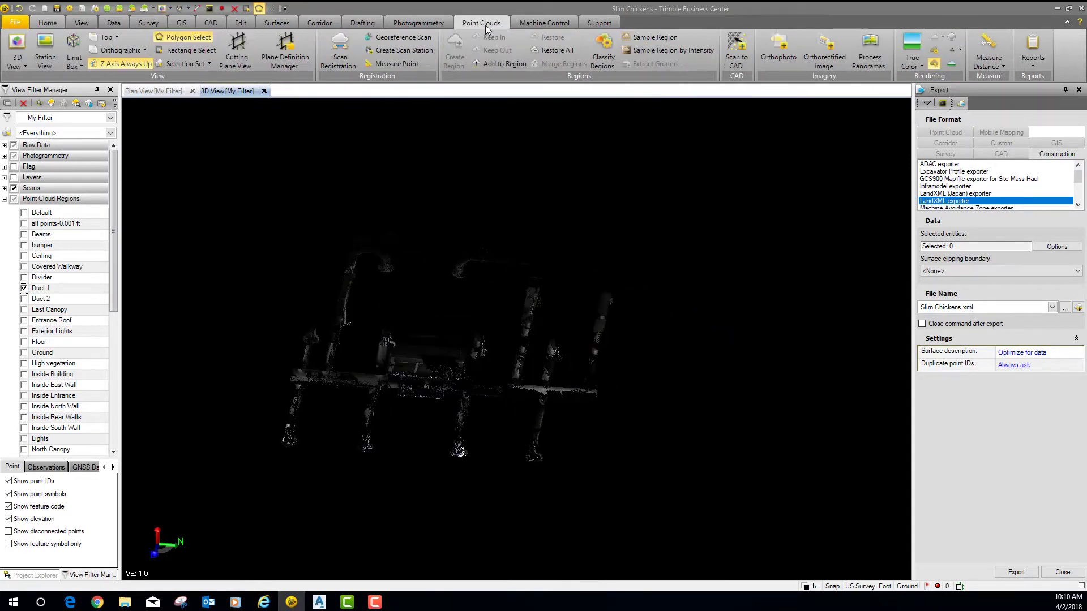
pyautogui.click(912, 60)
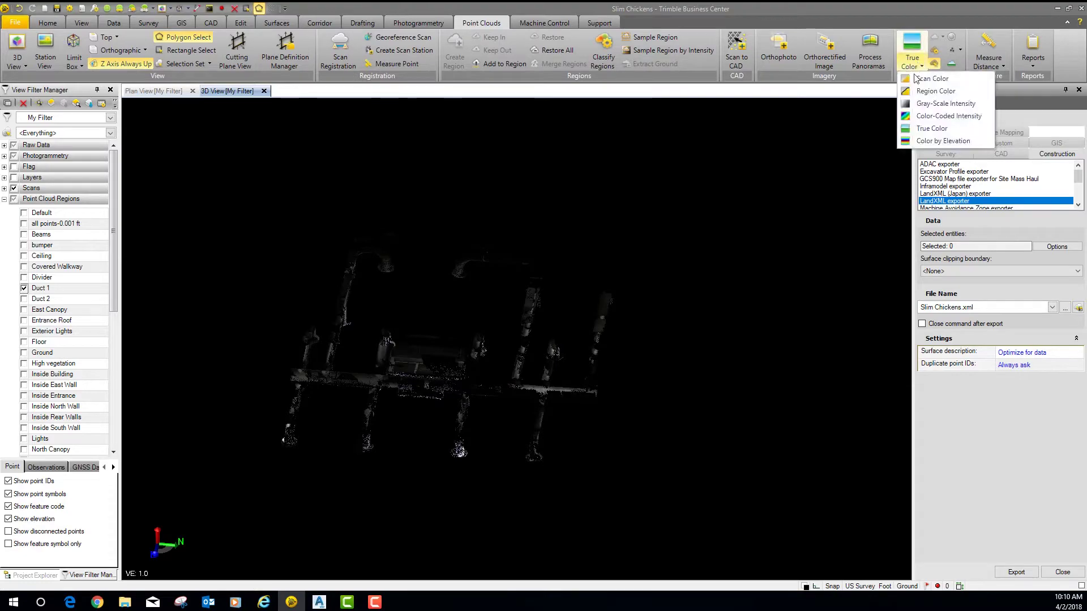
pyautogui.click(928, 117)
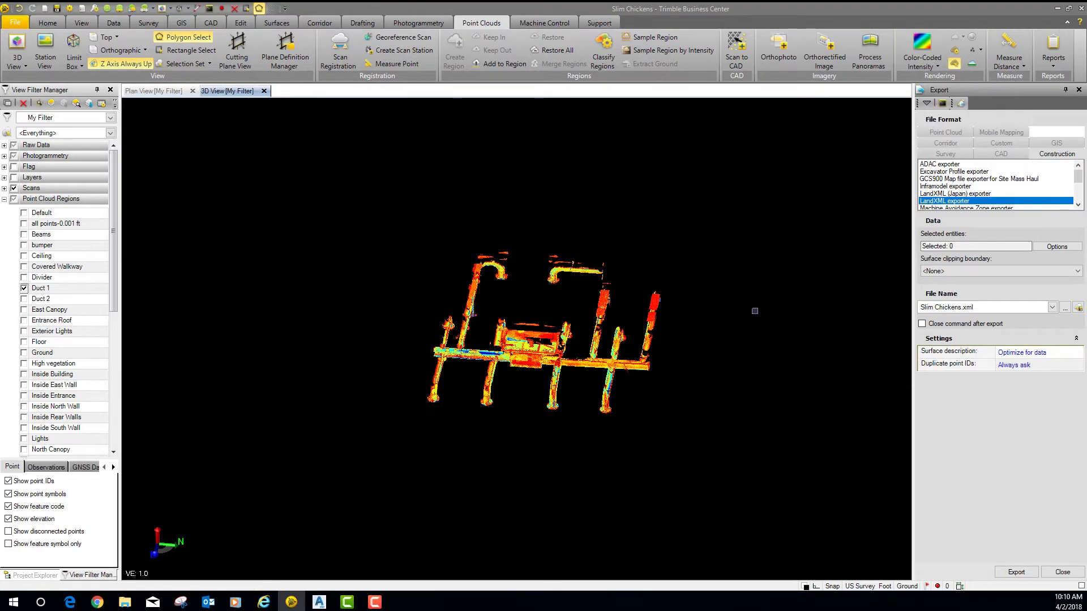
# - Switch the export to the point cloud RCP exporter and select all Duct 1 points with a polygon around the ductwork
pyautogui.moveTo(615, 372)
pyautogui.mouseDown(button='middle')
pyautogui.moveTo(523, 346)
pyautogui.moveTo(589, 321)
pyautogui.moveTo(698, 311)
pyautogui.mouseUp(button='middle')
pyautogui.scroll(-3, 564, 334)
pyautogui.scroll(5, 472, 336)
pyautogui.moveTo(472, 336); pyautogui.dragTo(385, 353, button='middle')
pyautogui.scroll(-3, 385, 353)
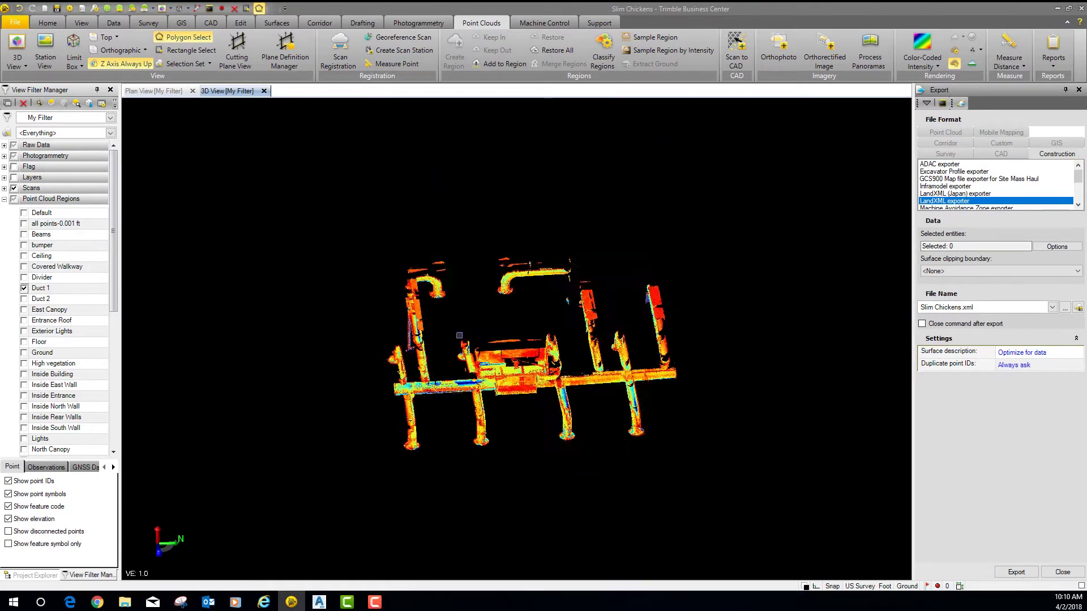
pyautogui.scroll(1, 697, 241)
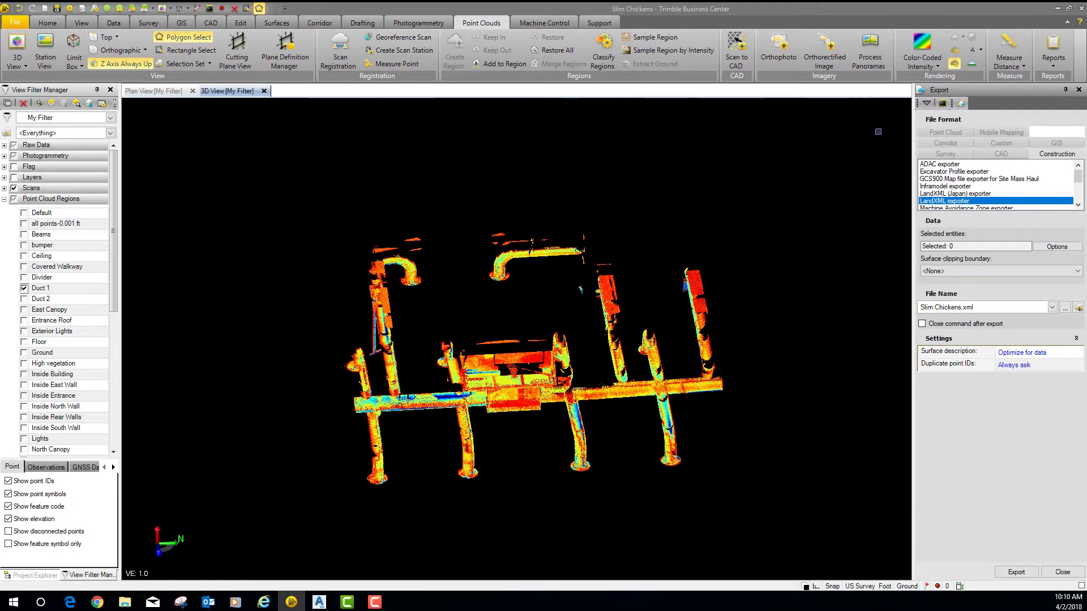
pyautogui.click(945, 132)
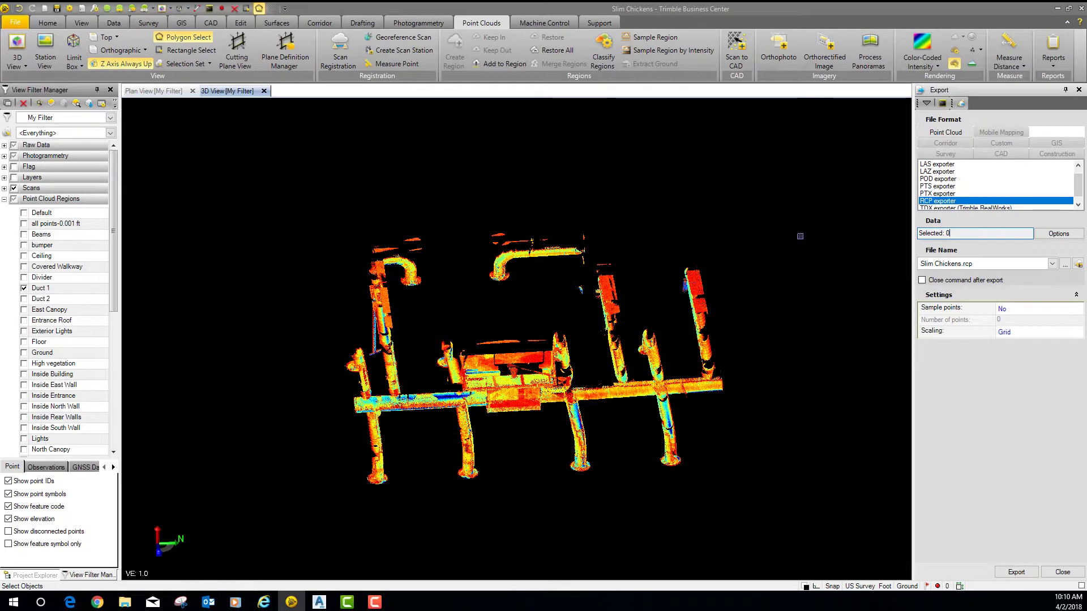
pyautogui.click(789, 174)
pyautogui.click(785, 516)
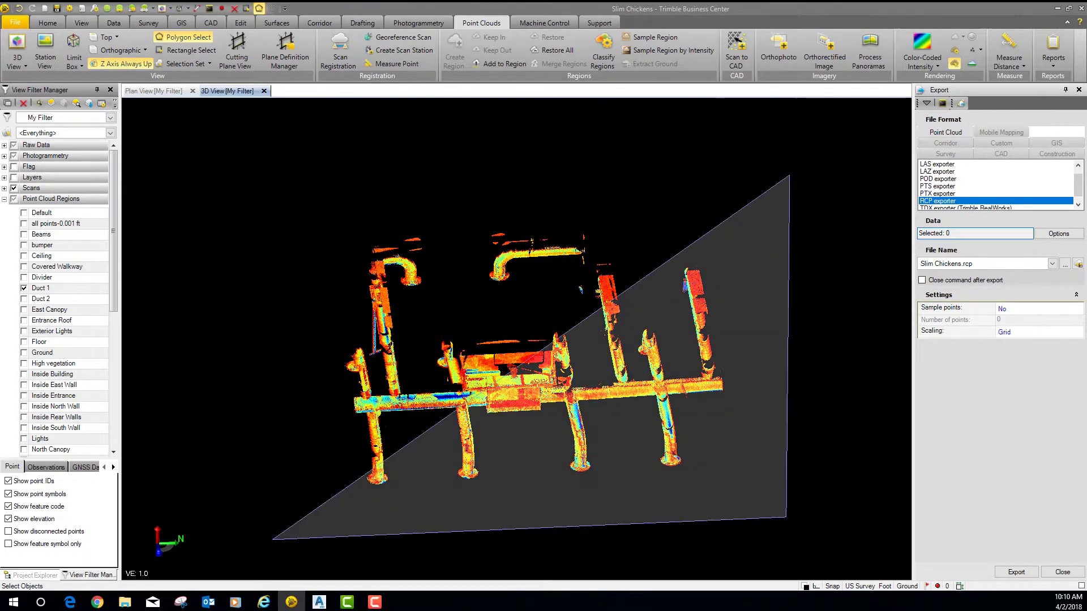
pyautogui.click(232, 513)
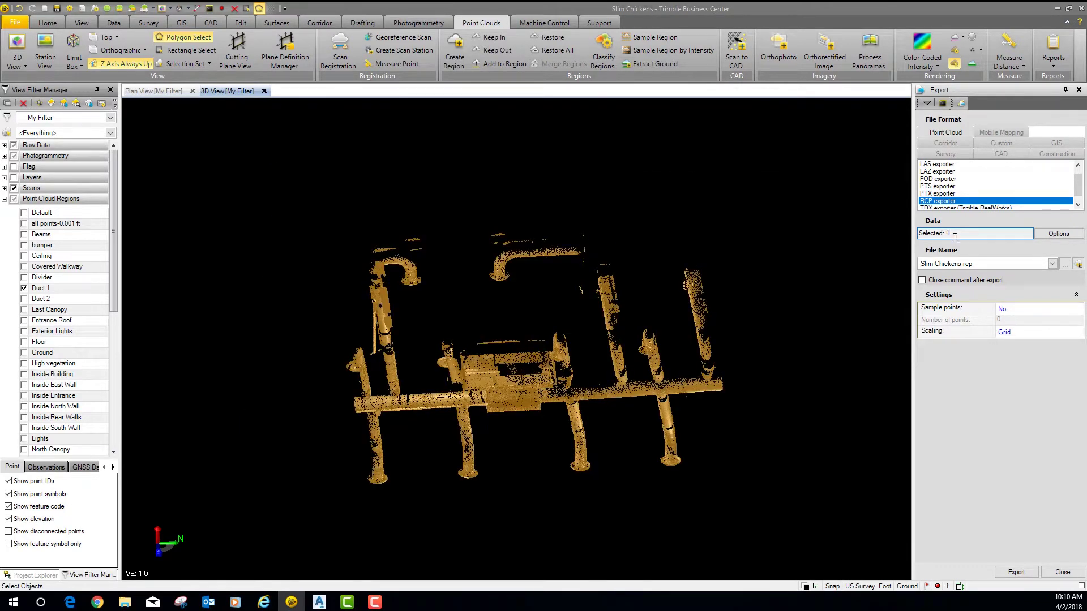
# - Look through the existing RCP files in the Slim Chickens export folder
pyautogui.click(1065, 263)
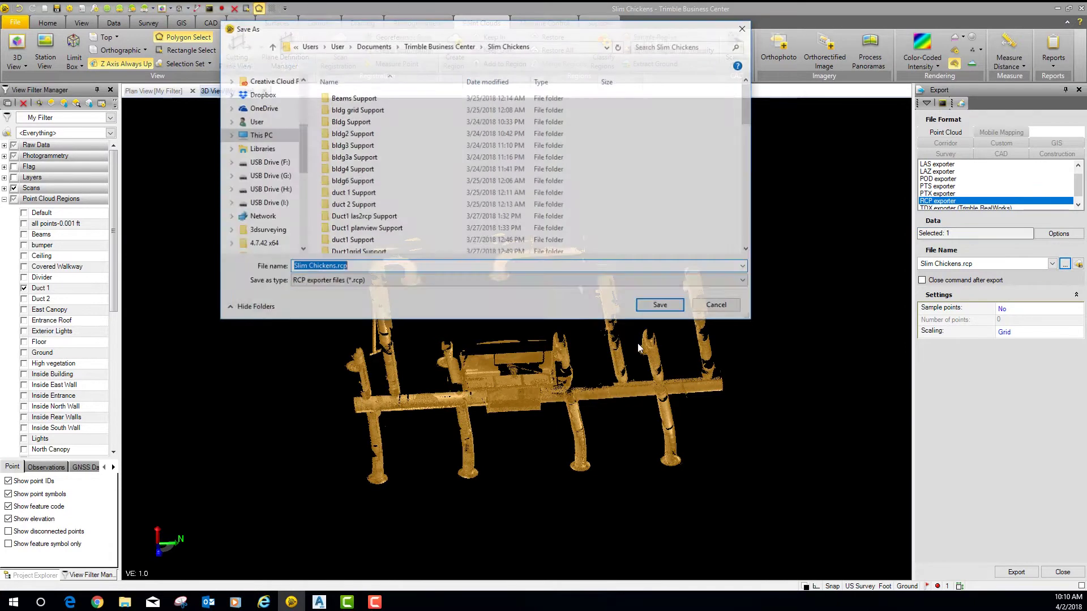
pyautogui.moveTo(748, 103); pyautogui.dragTo(742, 204)
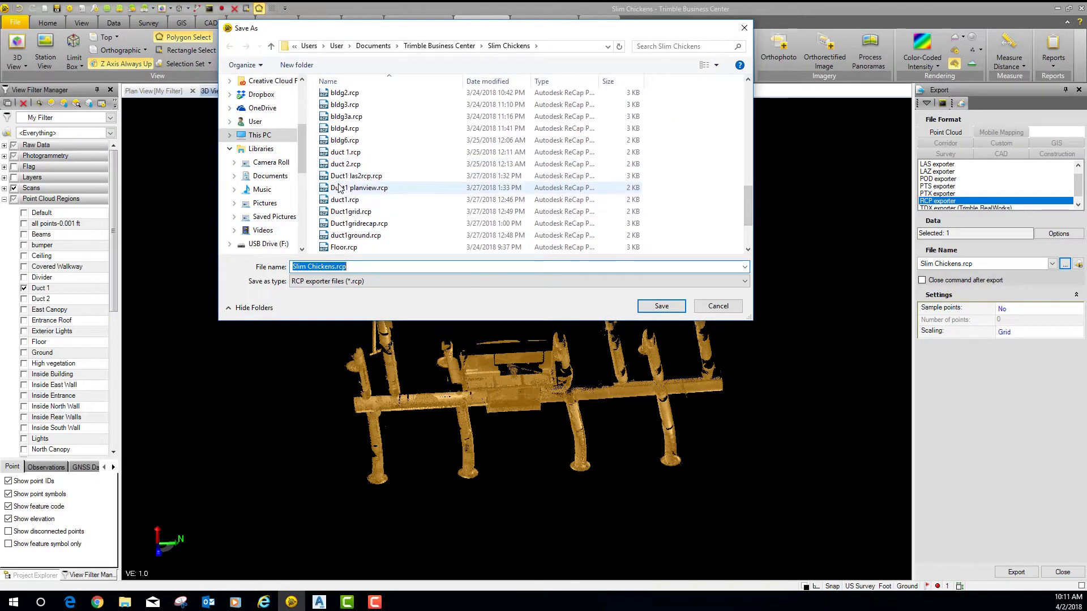
pyautogui.click(743, 28)
# - Set the scaling of the RCP export to Grid
pyautogui.click(1023, 334)
pyautogui.click(1023, 334)
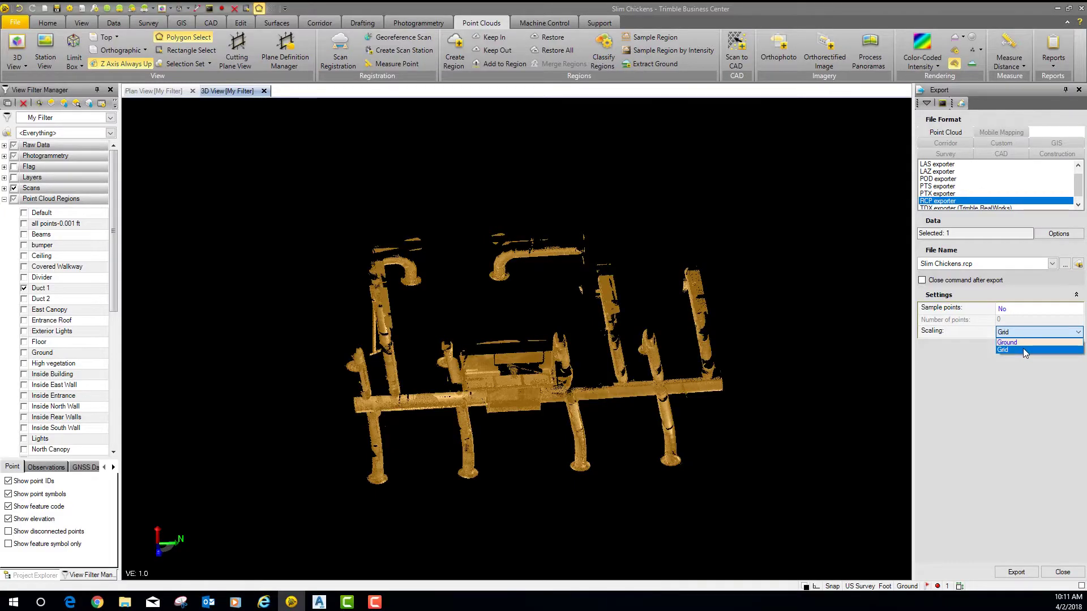
pyautogui.click(1024, 348)
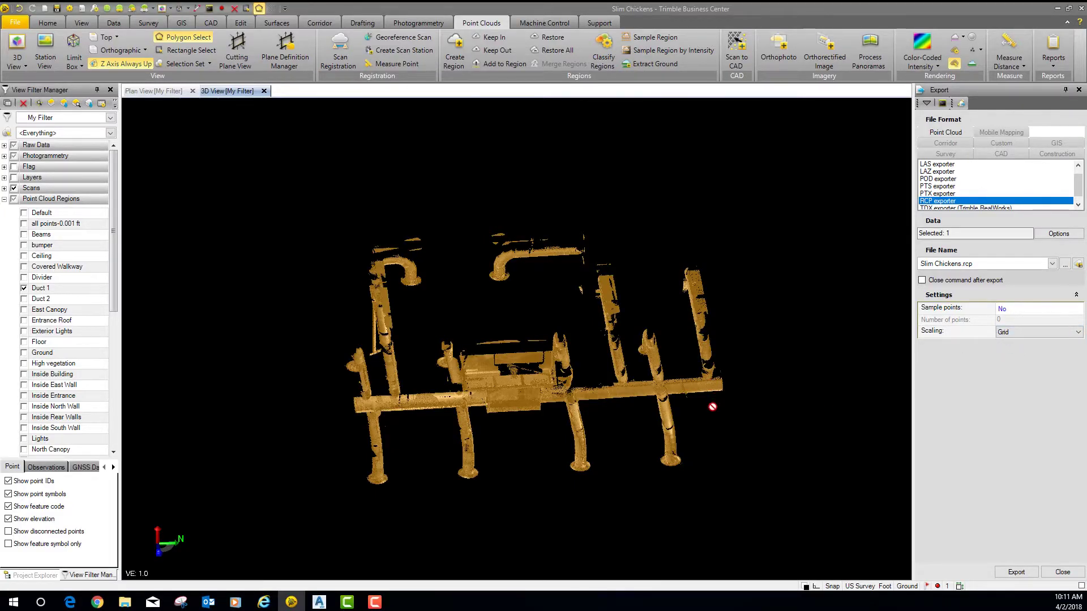
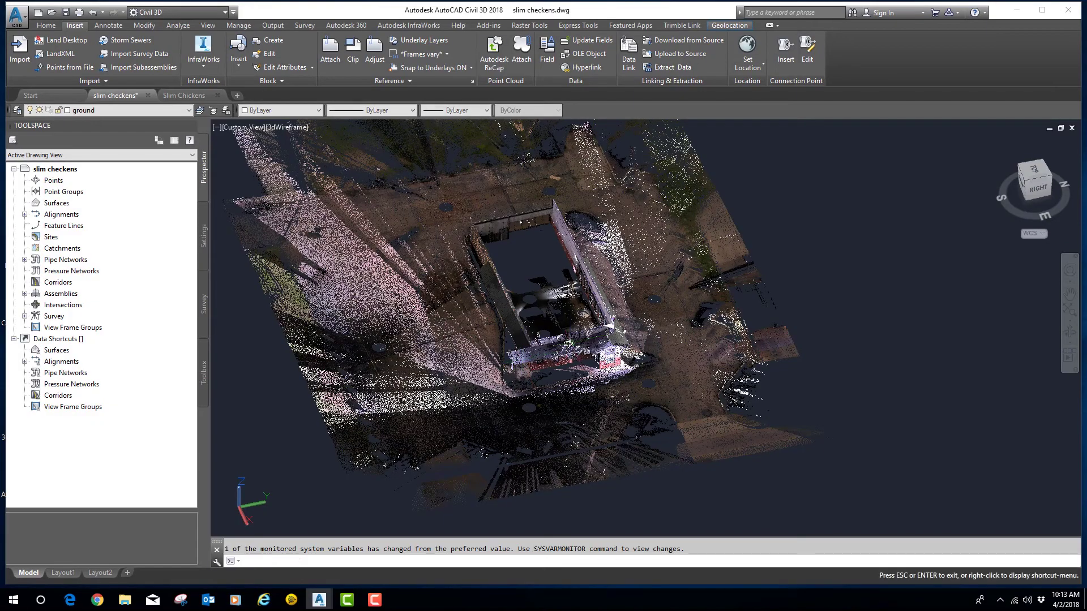
# - Switch to AutoCAD Civil 3D and examine the attached building and site point clouds from several angles and distances
pyautogui.keyDown('shift'); pyautogui.moveTo(510, 339); pyautogui.dragTo(600, 337, button='middle'); pyautogui.keyUp('shift')
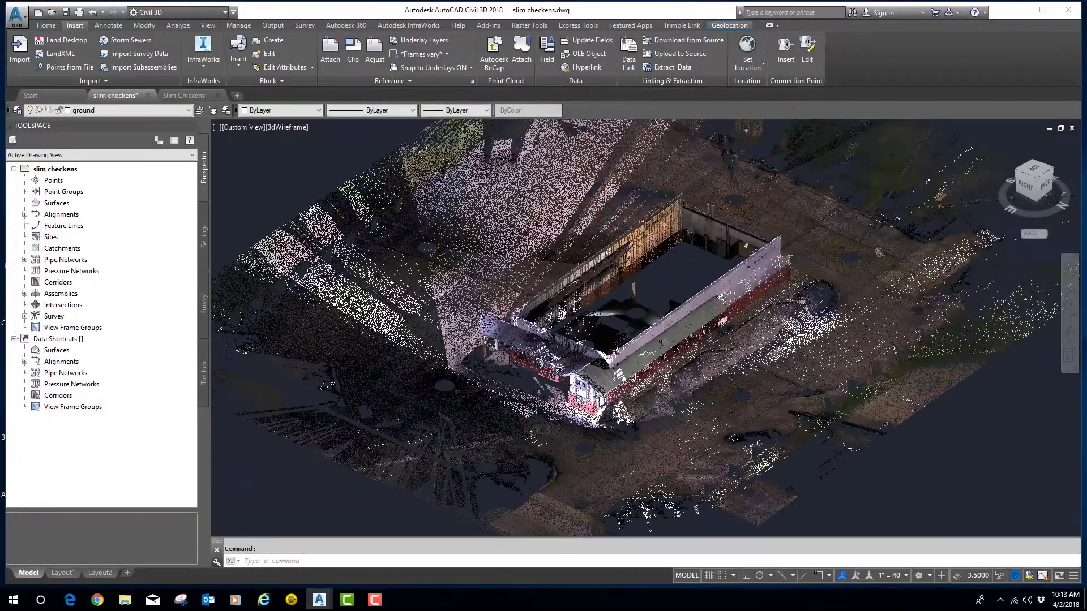
pyautogui.scroll(2, 643, 365)
pyautogui.keyDown('shift'); pyautogui.moveTo(654, 373); pyautogui.dragTo(682, 329, button='middle'); pyautogui.keyUp('shift')
pyautogui.scroll(-5, 643, 327)
pyautogui.scroll(5, 643, 327)
pyautogui.scroll(-5, 643, 327)
pyautogui.scroll(3, 703, 230)
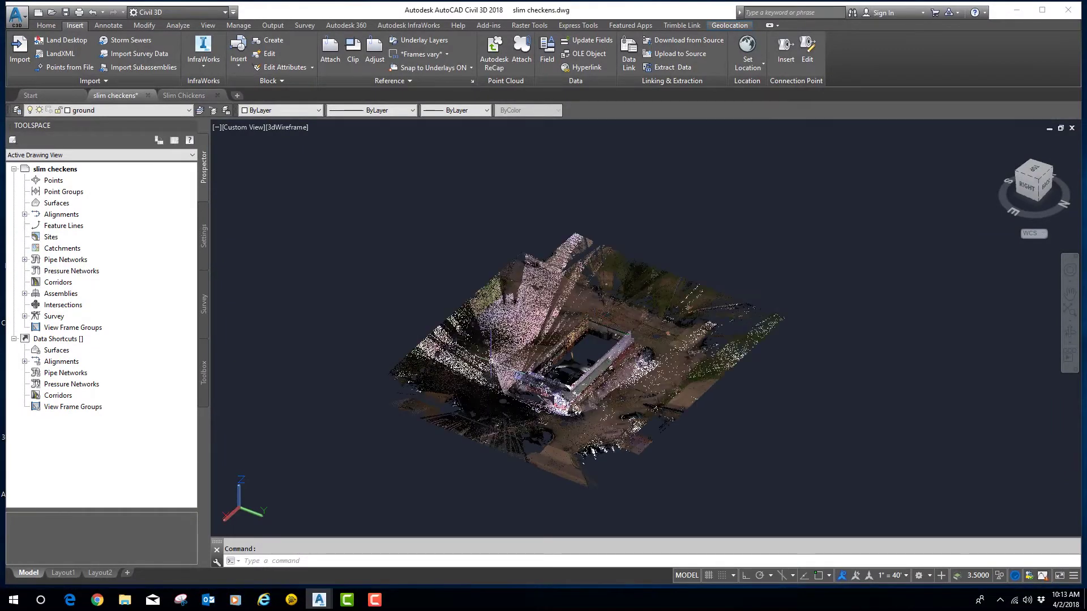
# - Select all the attached point clouds, color them by Intensity and inspect the building front up close
pyautogui.click(706, 233)
pyautogui.click(430, 454)
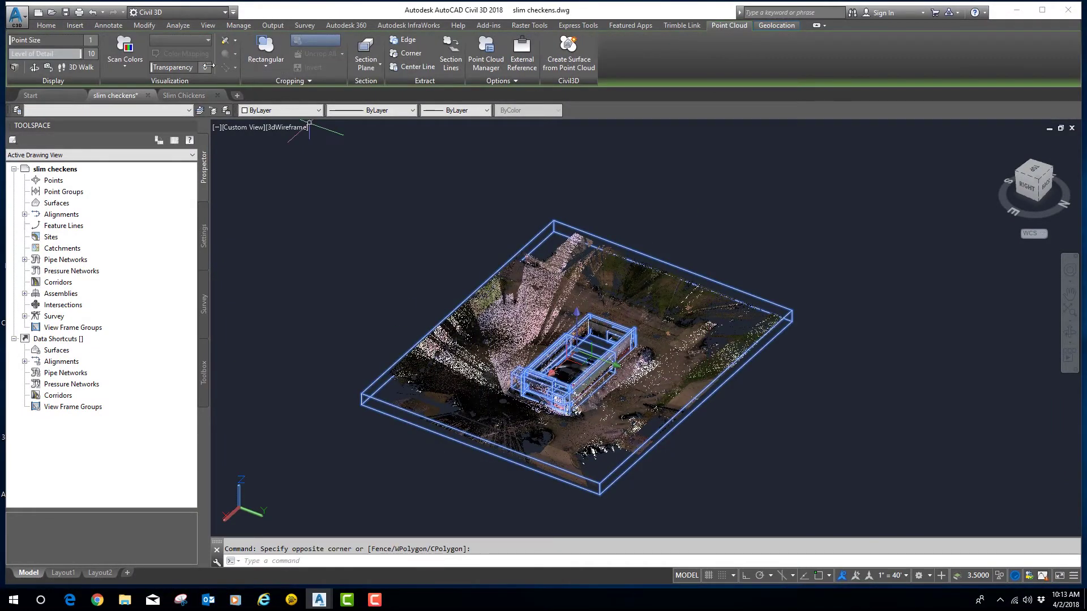
pyautogui.click(127, 66)
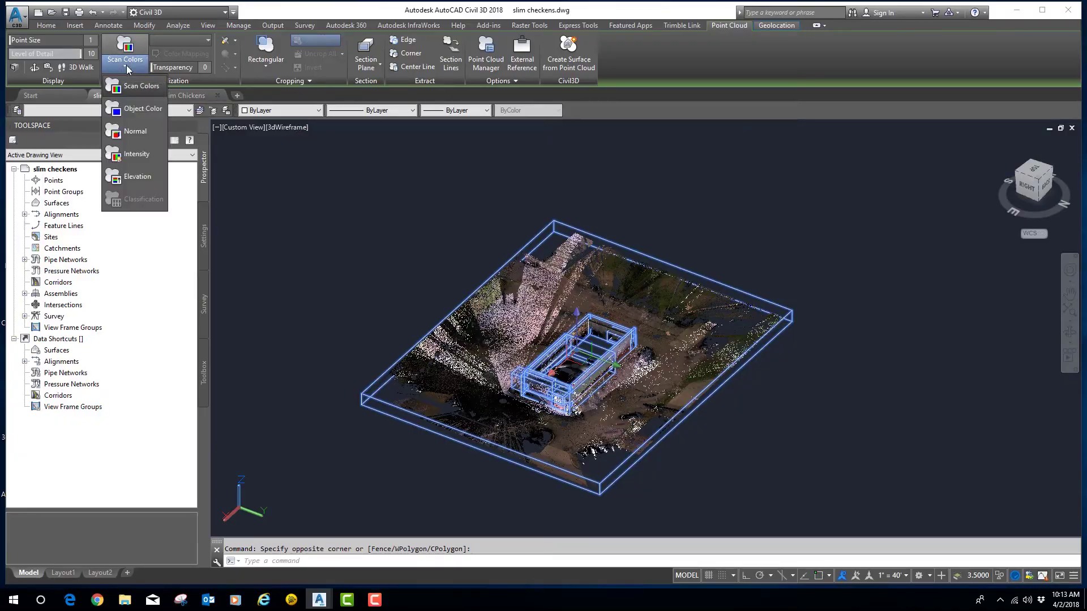
pyautogui.click(136, 154)
pyautogui.scroll(6, 659, 453)
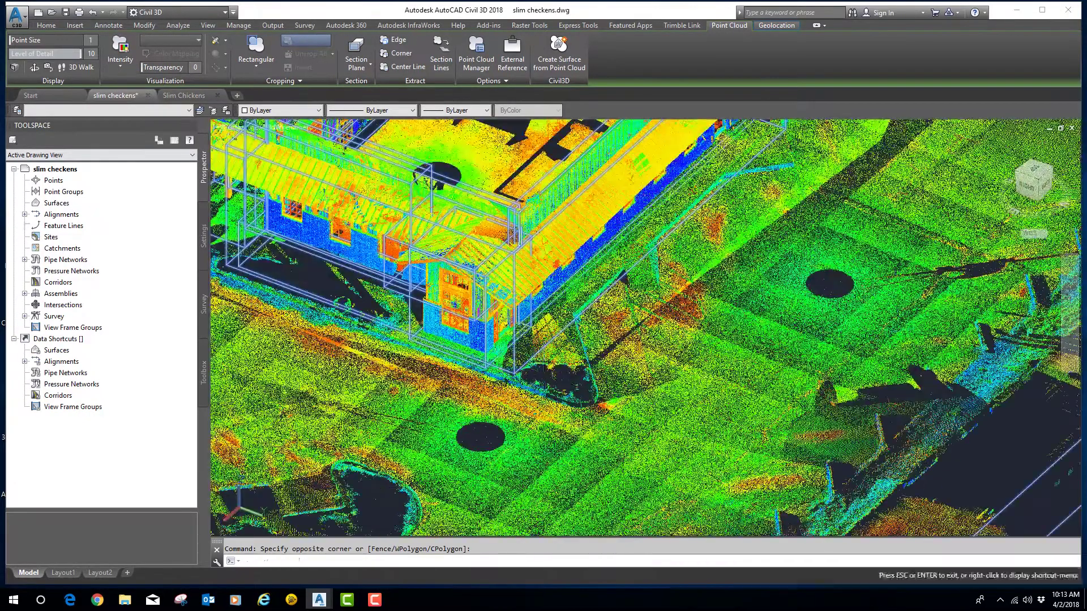
pyautogui.moveTo(396, 295); pyautogui.dragTo(516, 290, button='middle')
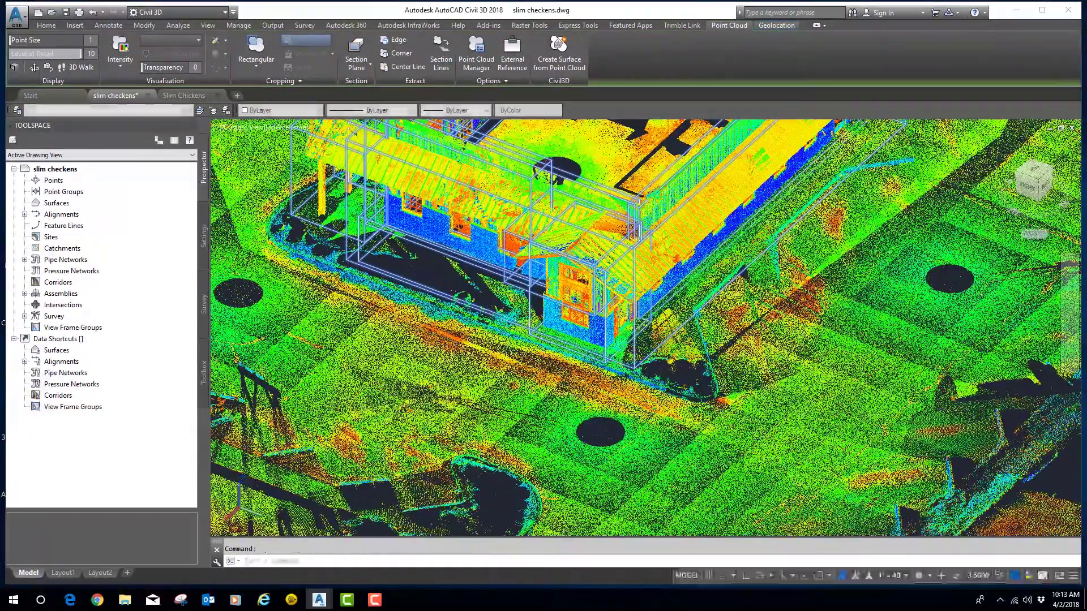
pyautogui.scroll(-10, 523, 275)
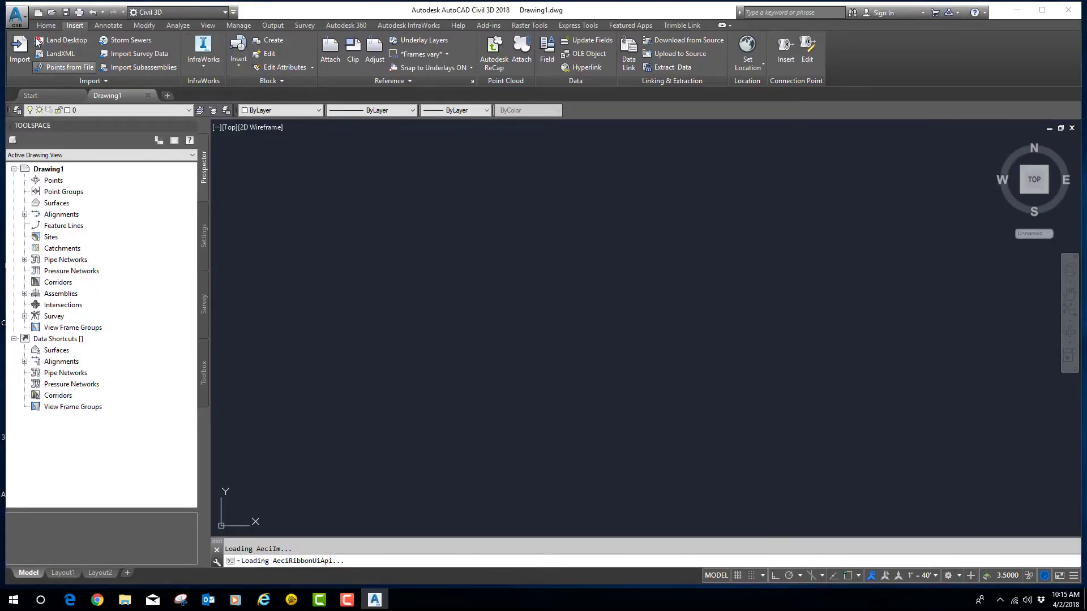
# - In the drawing settings, set the imperial to metric conversion to US Survey Foot (39.37 Inches per Meter)
pyautogui.click(17, 16)
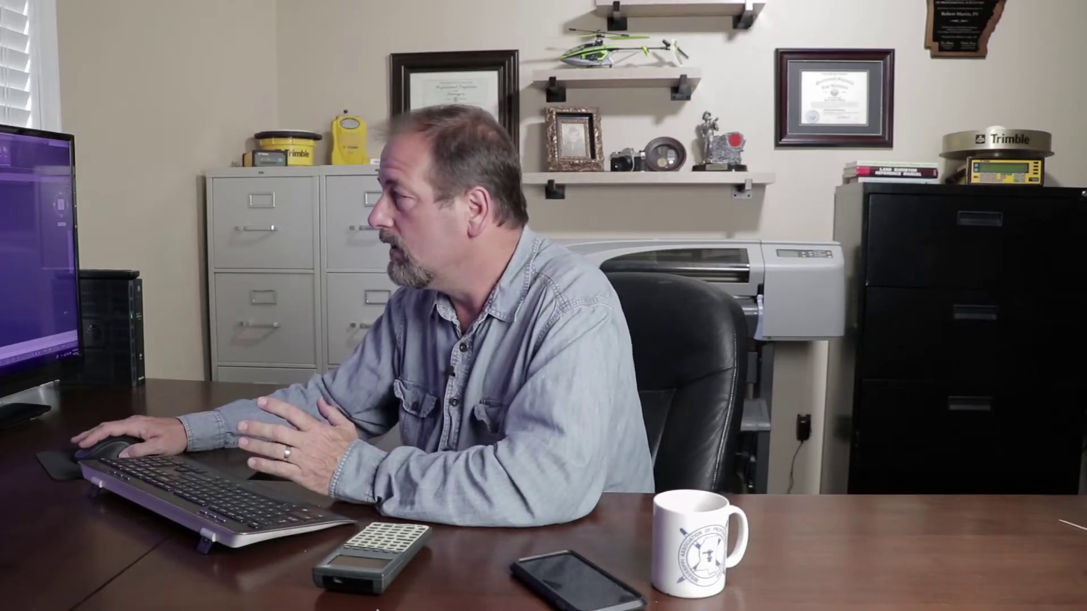
pyautogui.moveTo(62, 292)
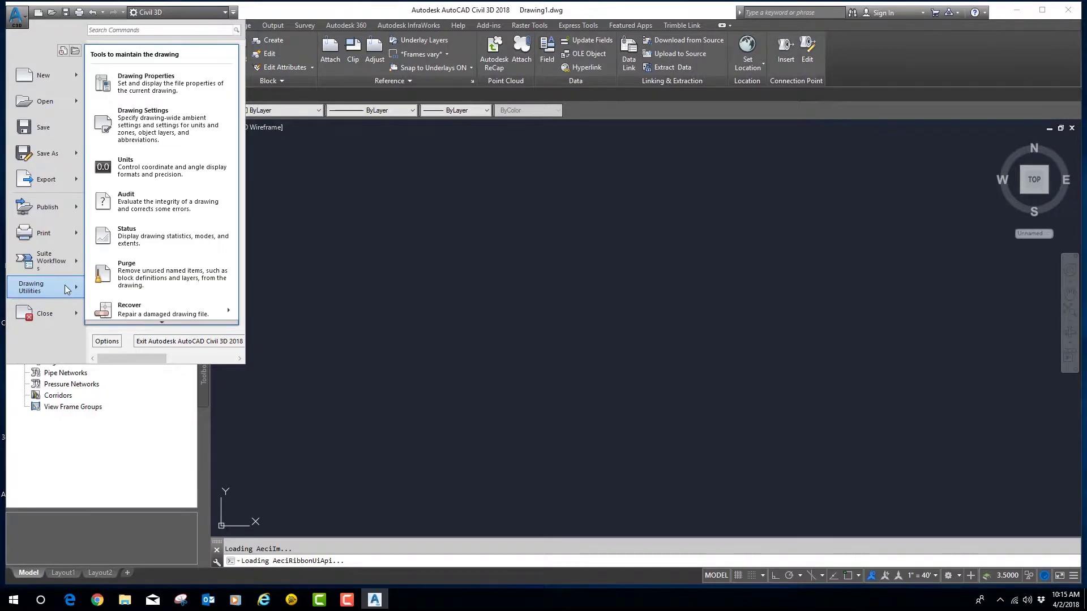
pyautogui.click(141, 113)
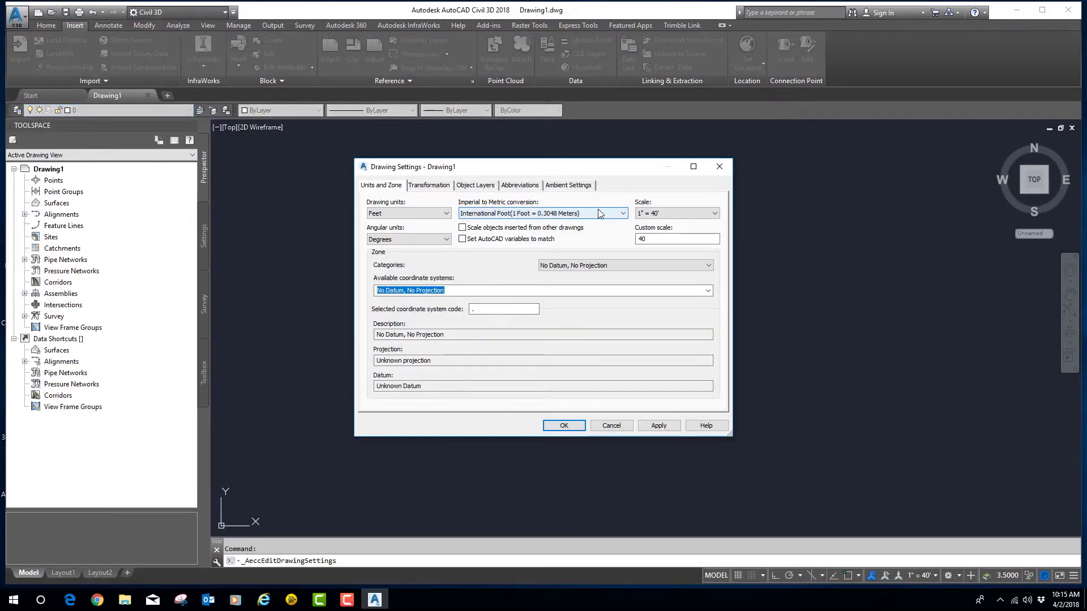
pyautogui.click(586, 214)
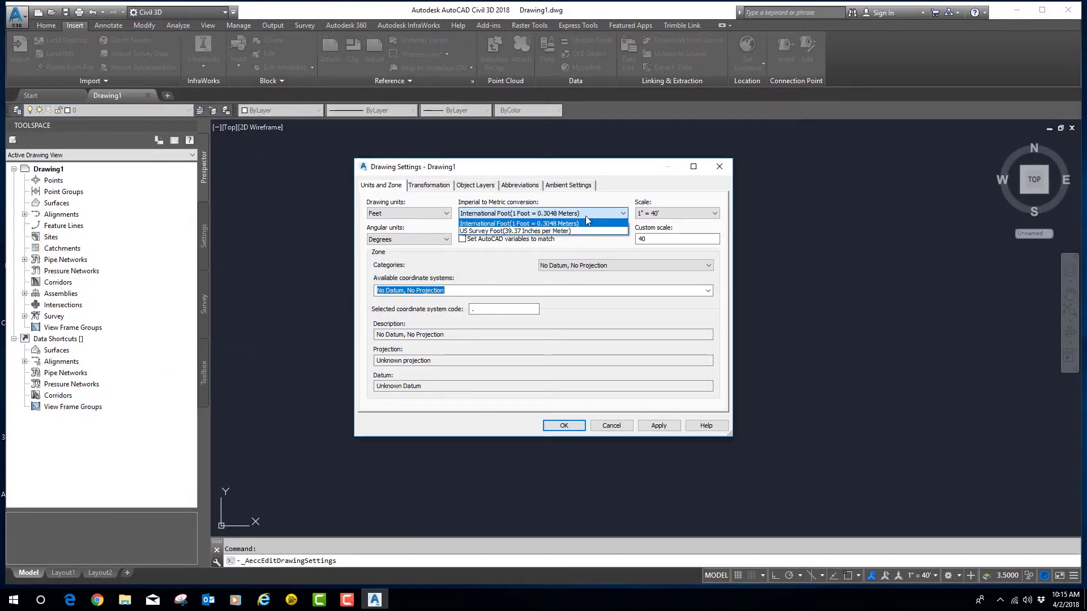
pyautogui.click(530, 232)
# - Assign the USA, Mississippi coordinate system NAD83 Mississippi State Planes, East Zone, US Foot to the drawing and accept the settings
pyautogui.click(708, 266)
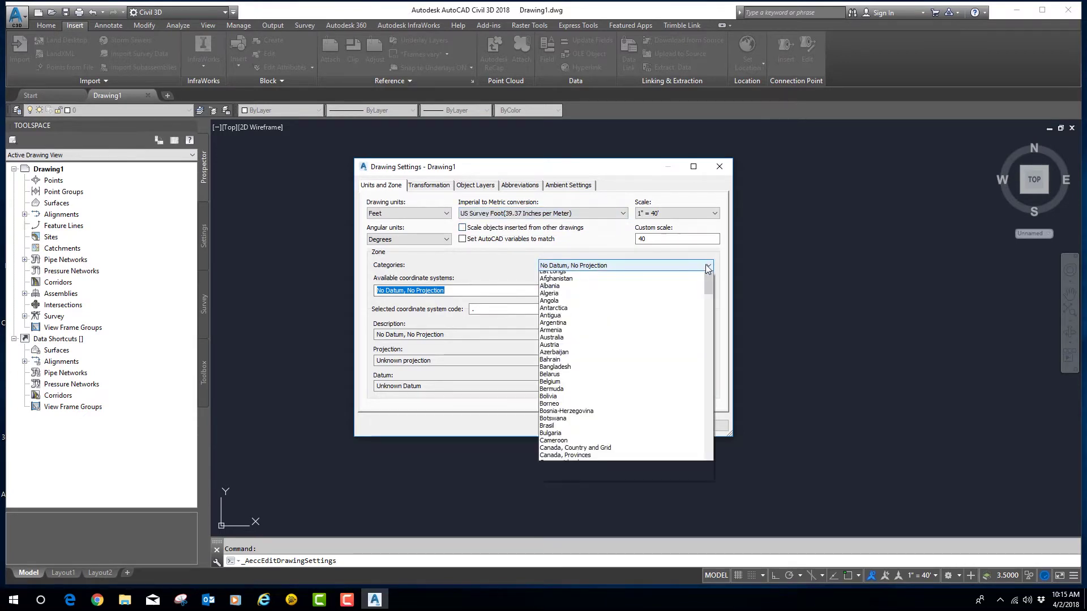
pyautogui.moveTo(707, 297); pyautogui.dragTo(712, 424)
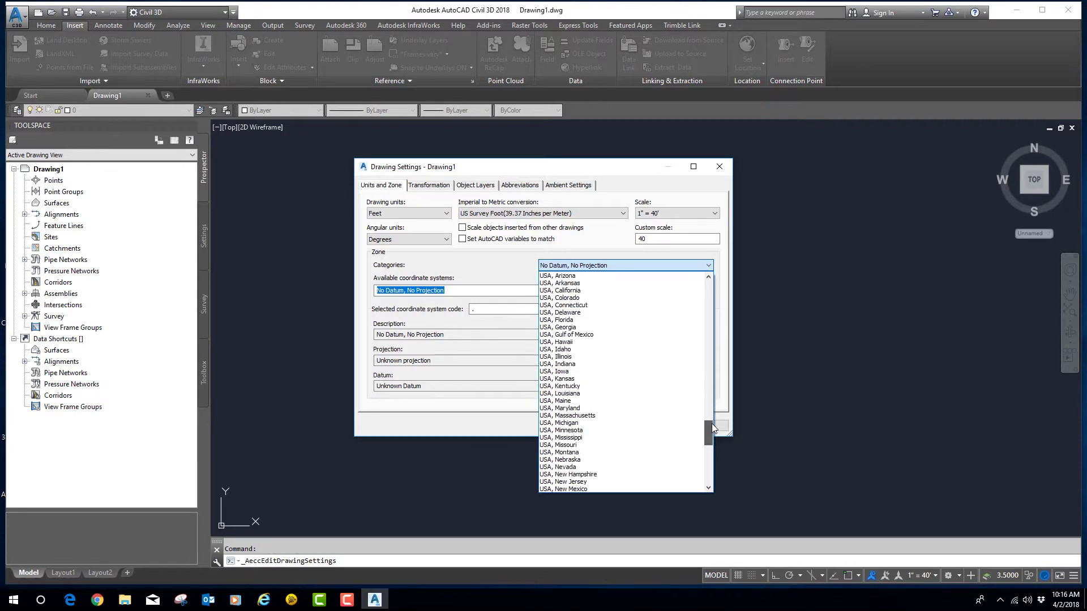
pyautogui.click(651, 438)
pyautogui.click(707, 290)
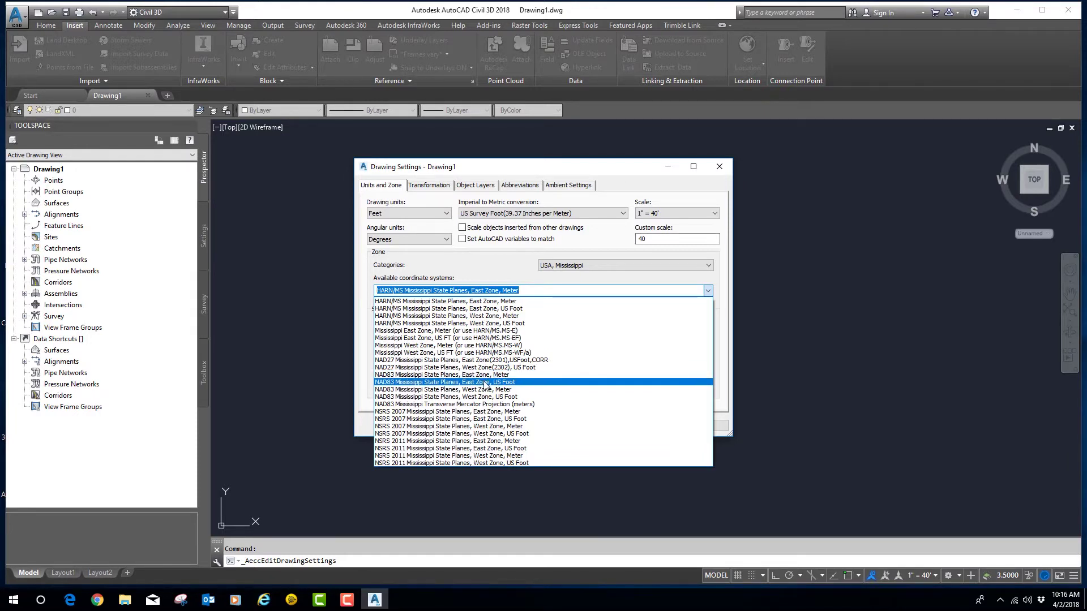
pyautogui.click(485, 382)
pyautogui.click(573, 422)
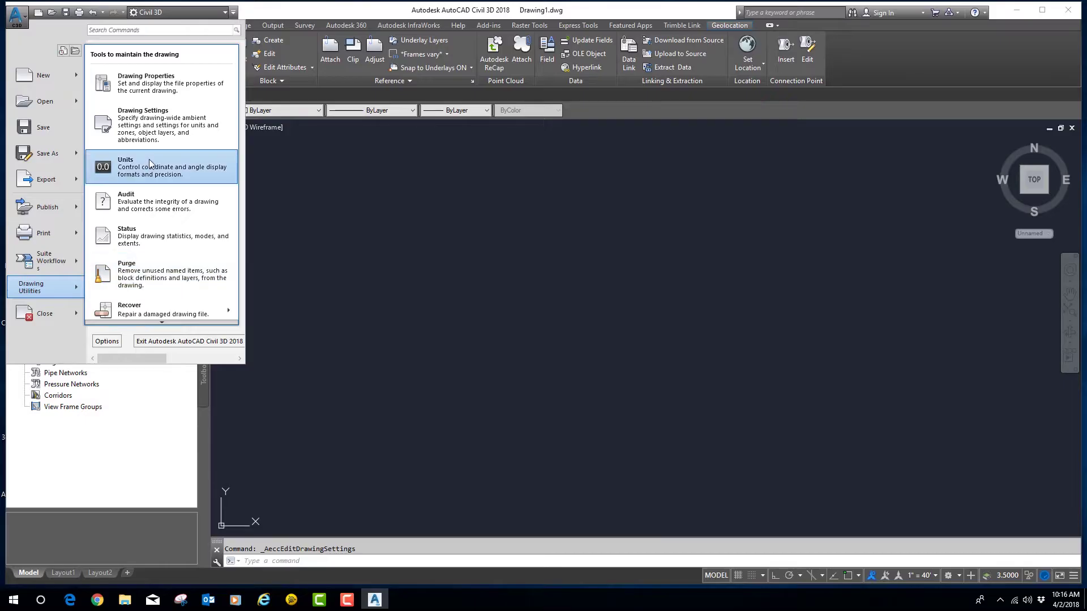
# - In the drawing units, set the length precision to 0.00 and the angle type to Deg/Min/Sec
pyautogui.click(148, 158)
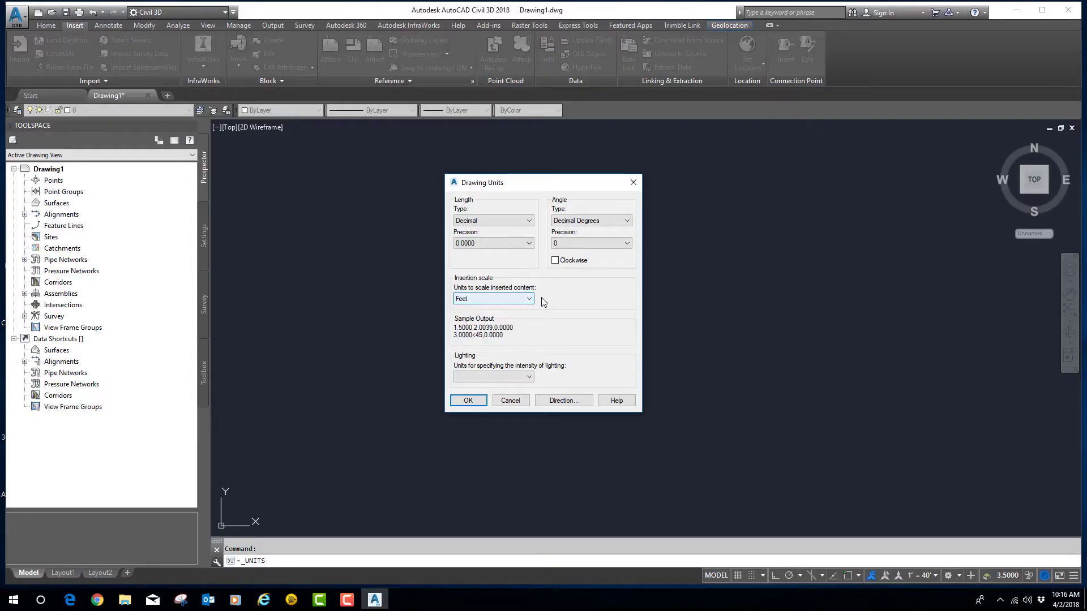
pyautogui.click(529, 298)
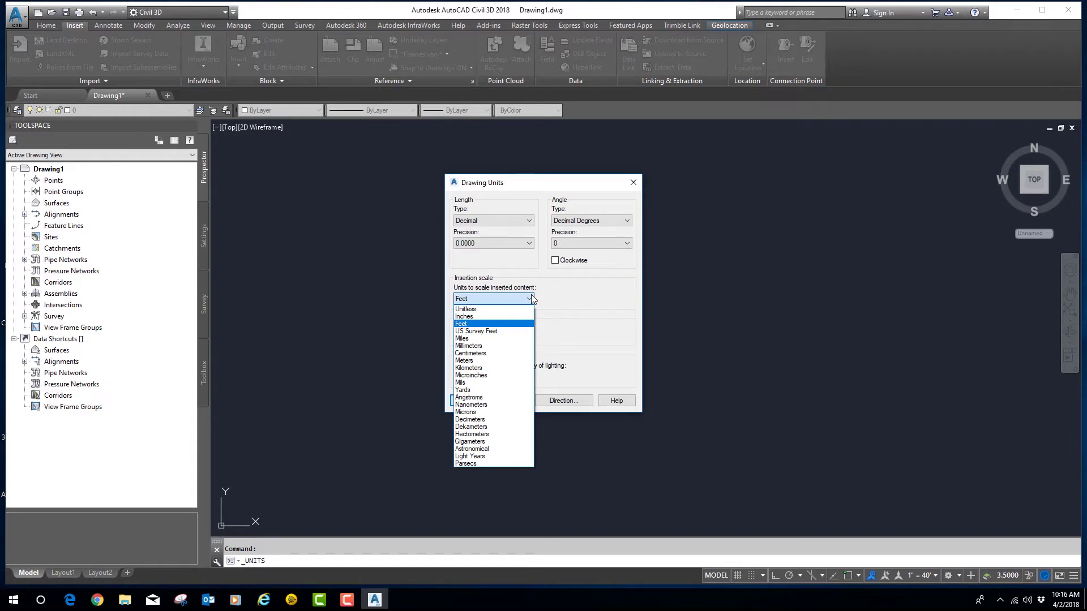
pyautogui.click(530, 298)
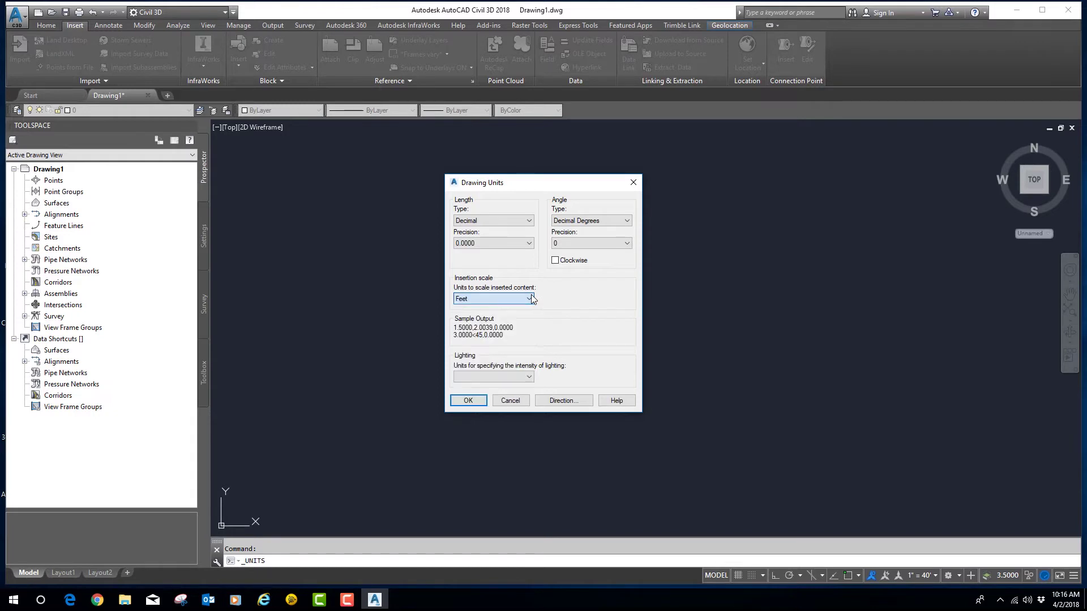
pyautogui.click(529, 243)
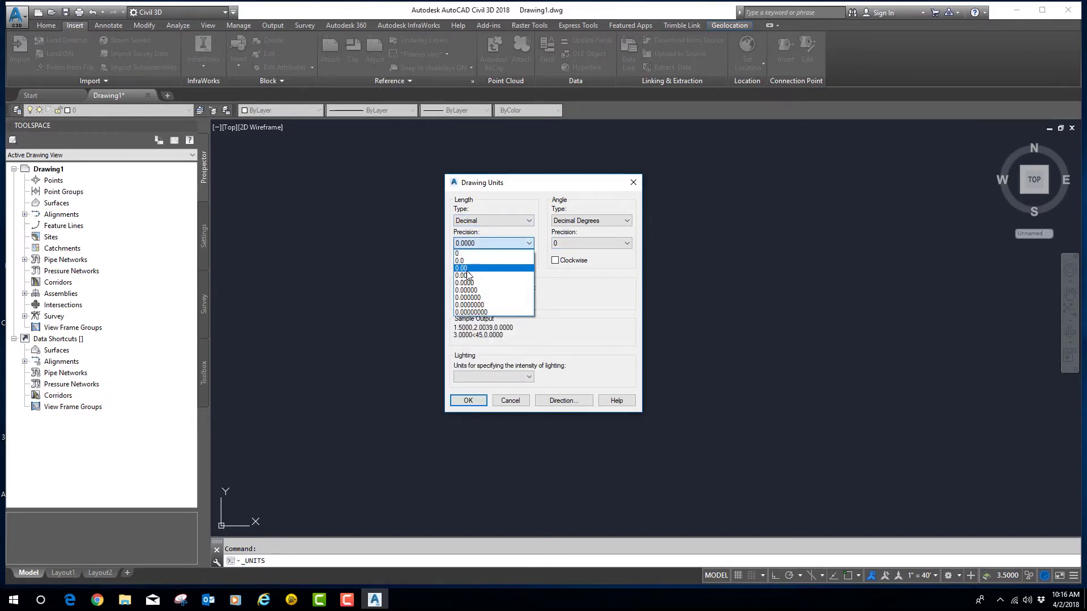
pyautogui.click(467, 268)
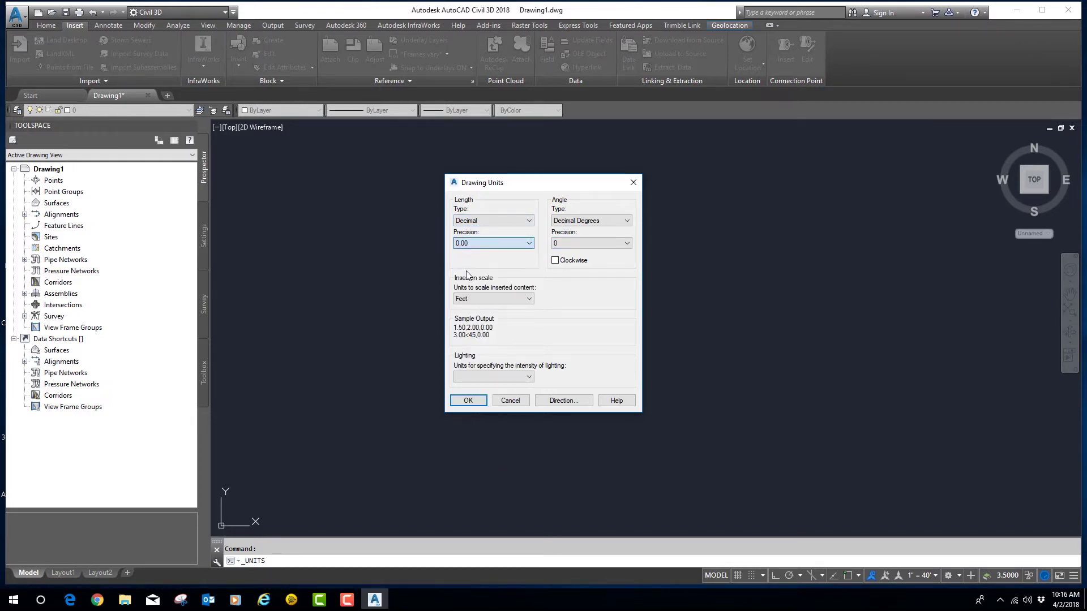
pyautogui.click(627, 227)
pyautogui.click(620, 234)
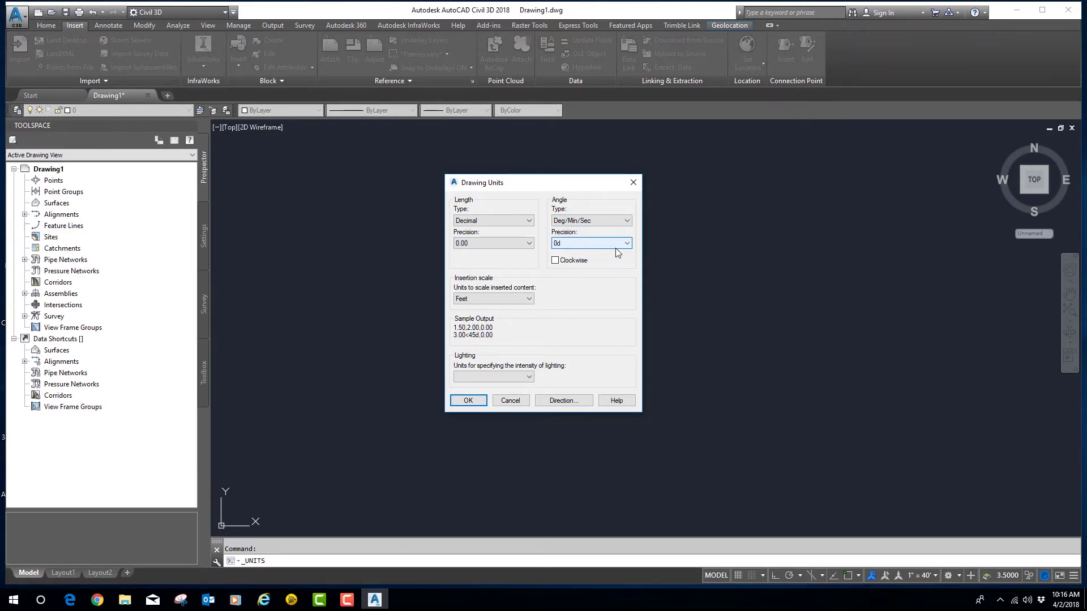
# - Set the units for scaling inserted content to US Survey Feet and accept the drawing units
pyautogui.click(530, 298)
pyautogui.click(530, 299)
pyautogui.click(530, 299)
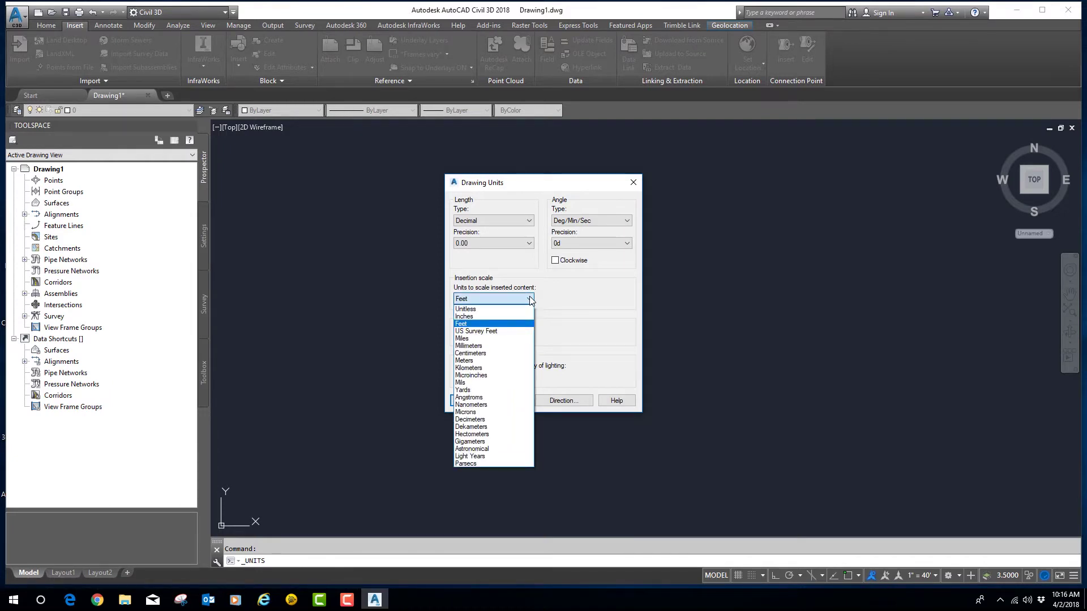
pyautogui.click(530, 299)
pyautogui.click(530, 299)
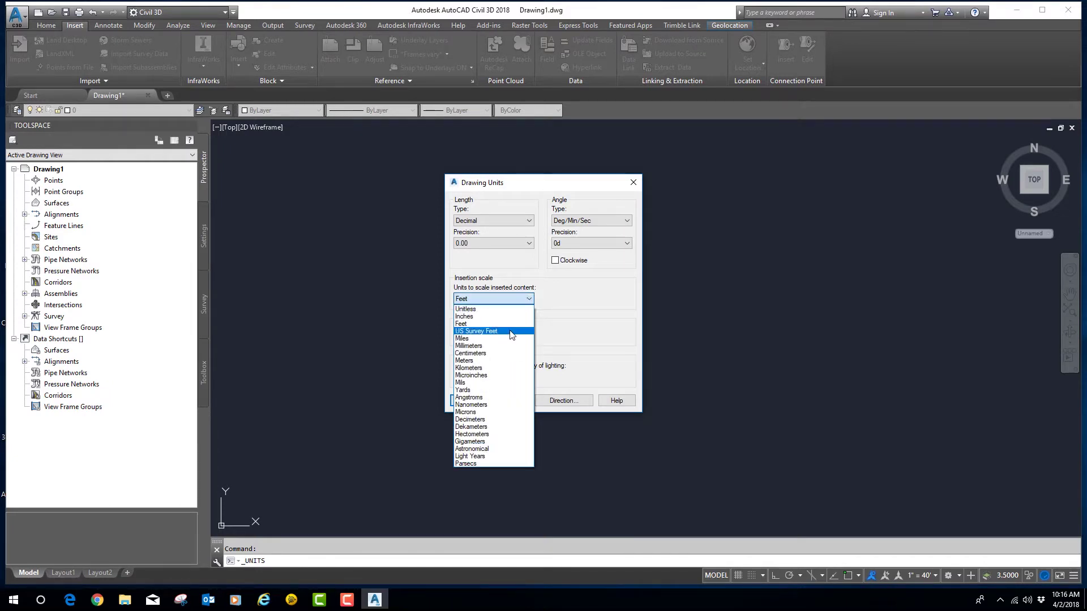
pyautogui.click(510, 331)
pyautogui.click(468, 401)
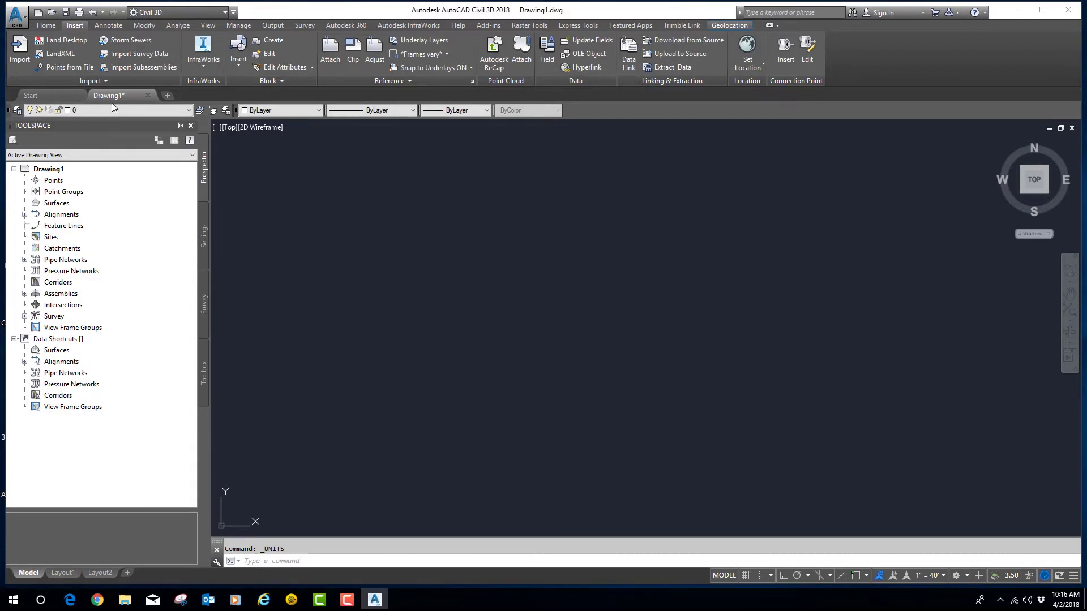
# - Import the site surface from its LandXML file in the Slim Chickens folder with all its data included
pyautogui.click(62, 55)
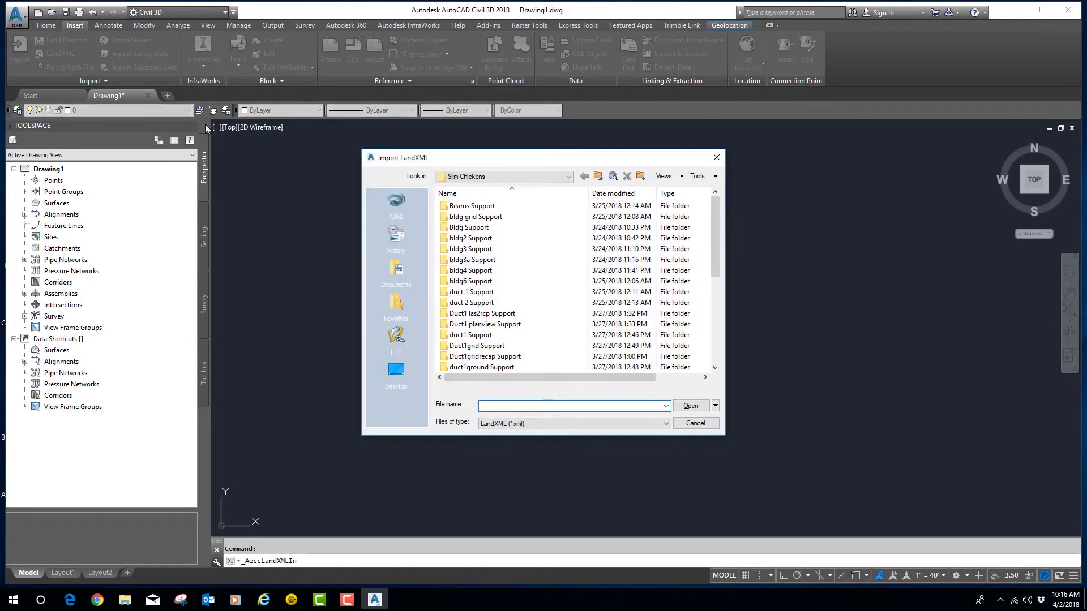
pyautogui.moveTo(714, 272); pyautogui.dragTo(714, 357)
pyautogui.click(505, 357)
pyautogui.click(691, 406)
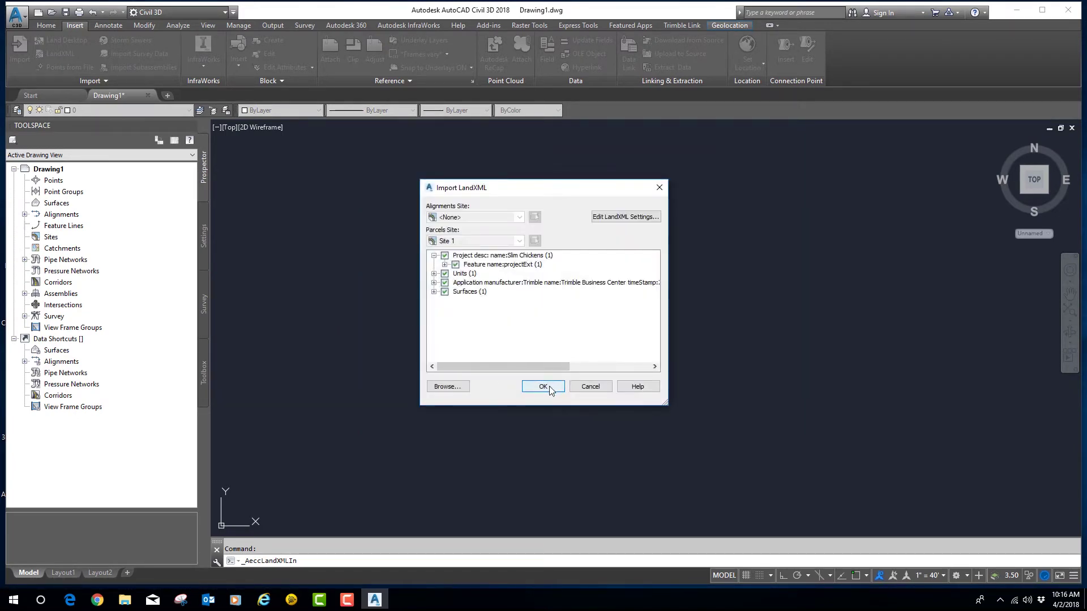
pyautogui.click(543, 387)
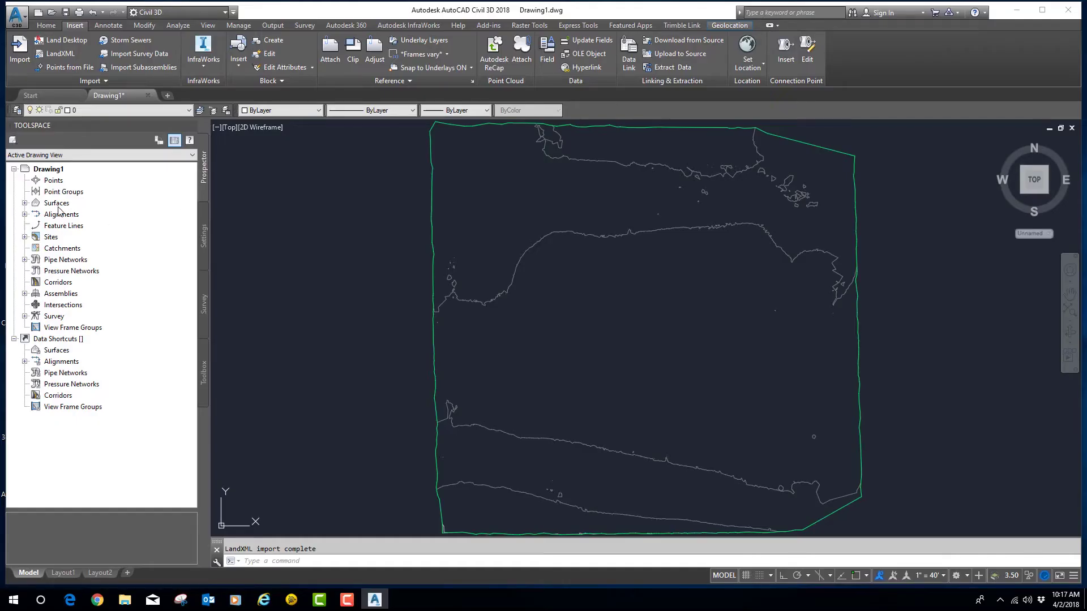
# - Change the style of the slim chicken surface to Contours 1' and 5' (Background) and check the contours
pyautogui.click(58, 204)
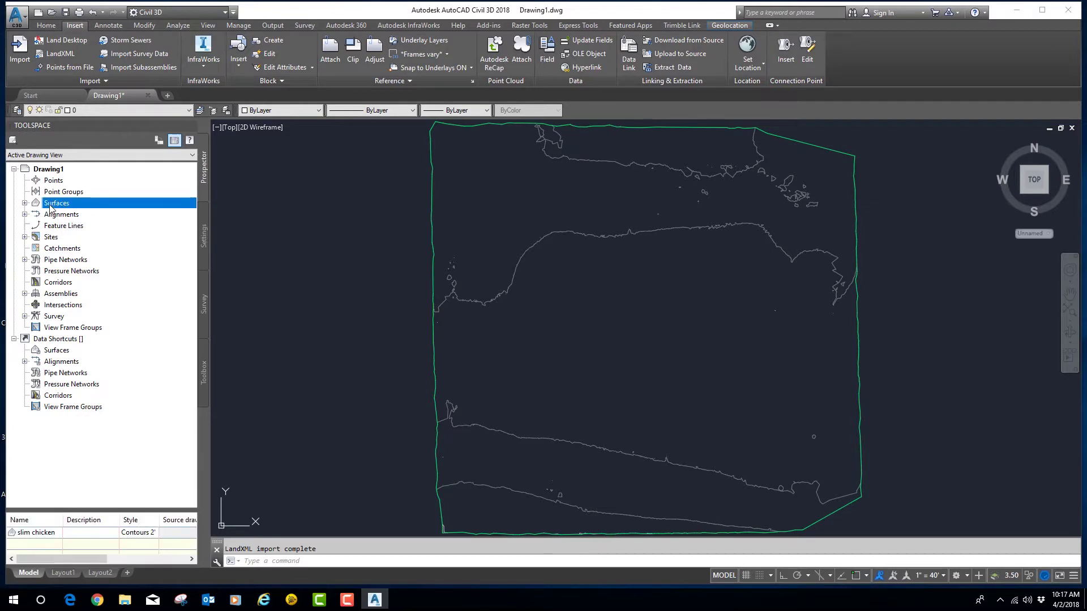
pyautogui.rightClick(62, 206)
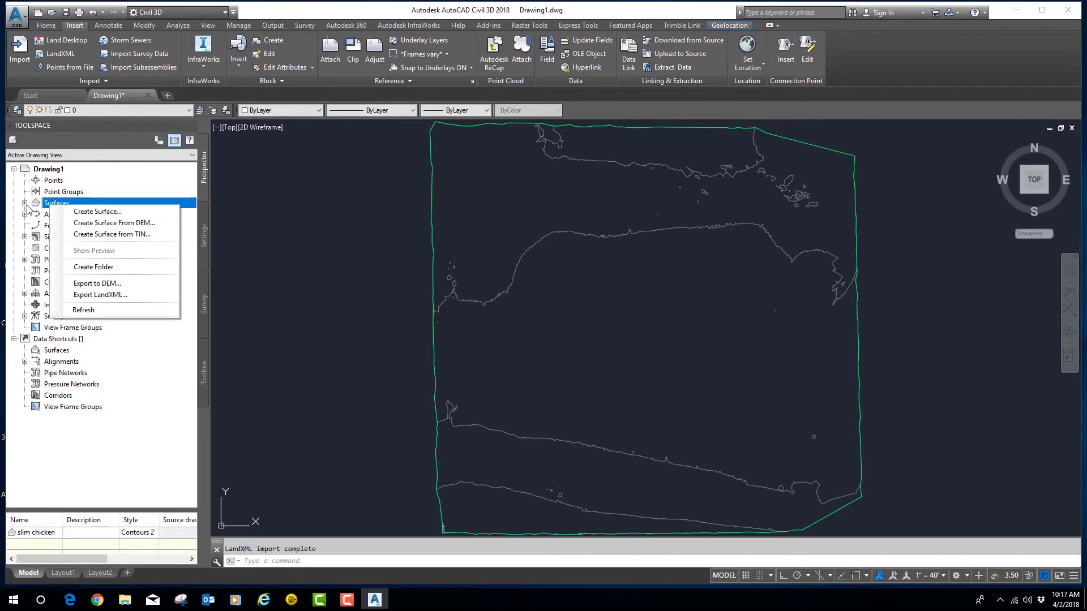
pyautogui.click(25, 204)
pyautogui.click(72, 215)
pyautogui.rightClick(139, 210)
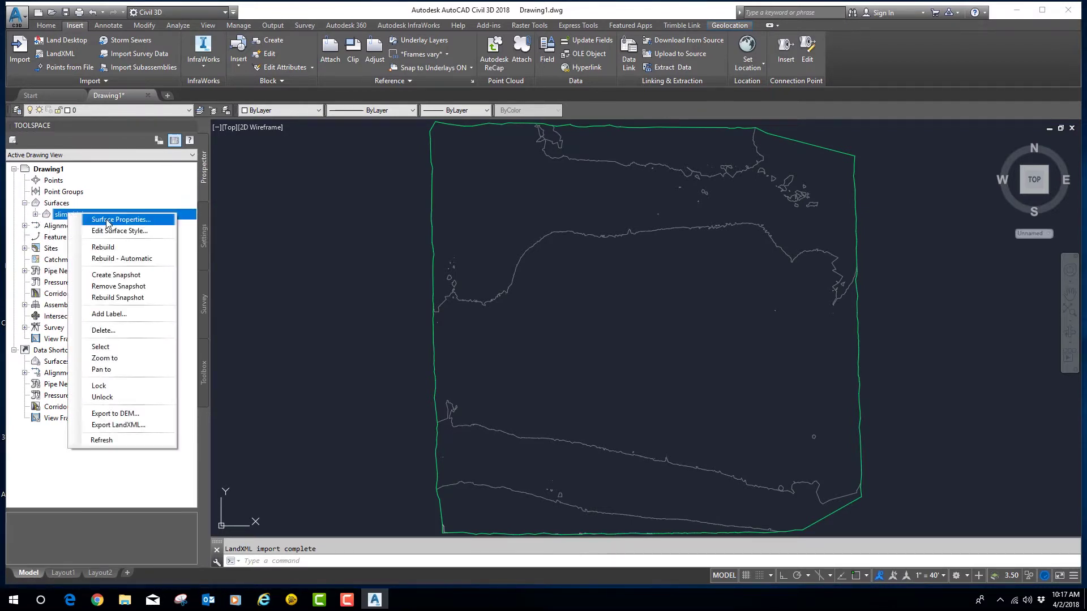
pyautogui.click(170, 216)
pyautogui.click(485, 301)
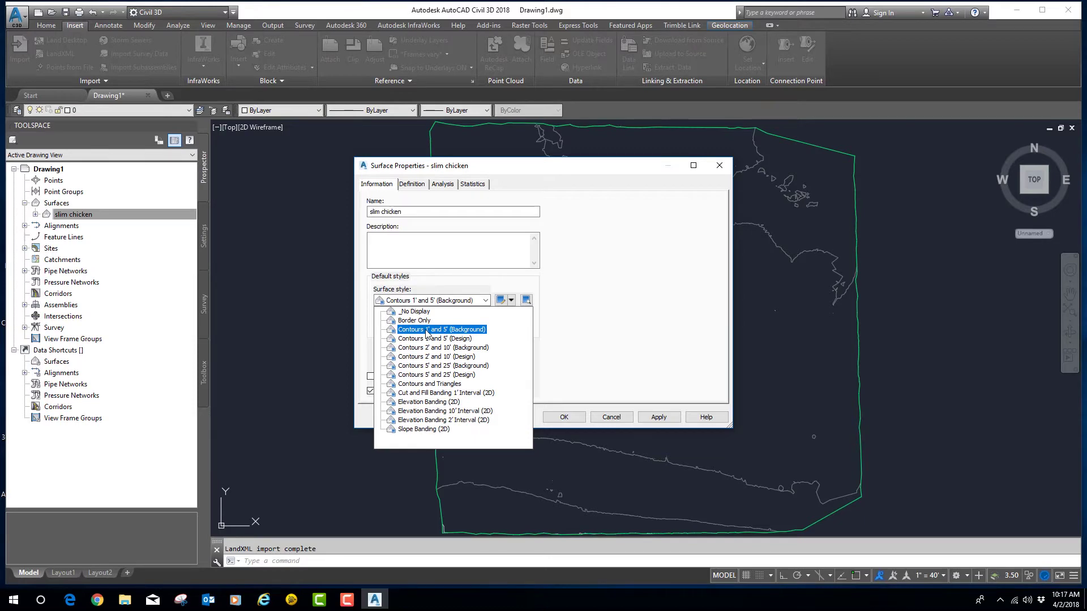
pyautogui.click(426, 331)
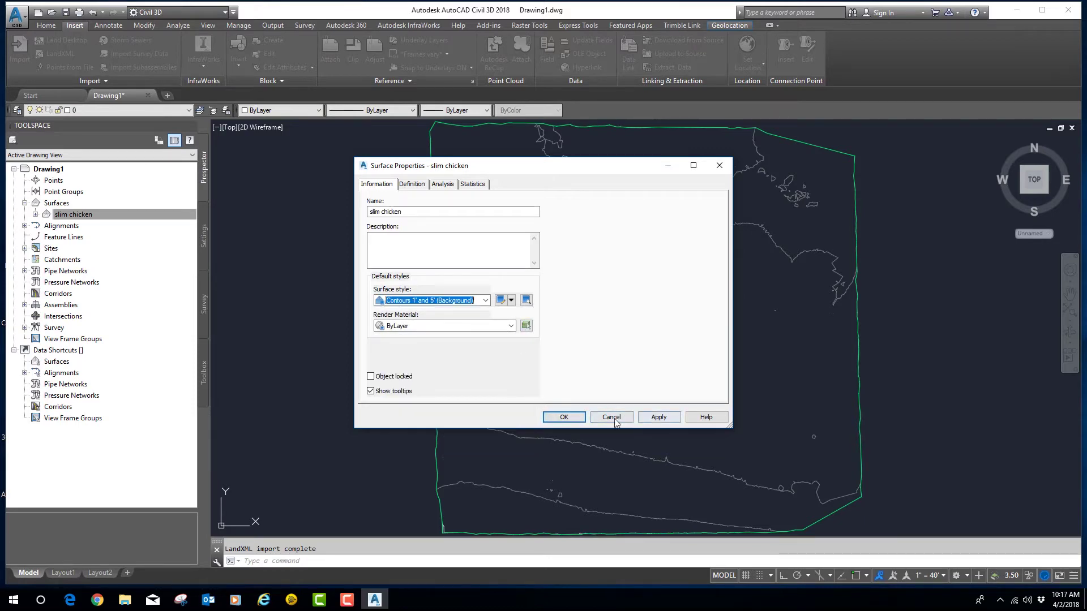
pyautogui.click(563, 417)
pyautogui.scroll(3, 558, 340)
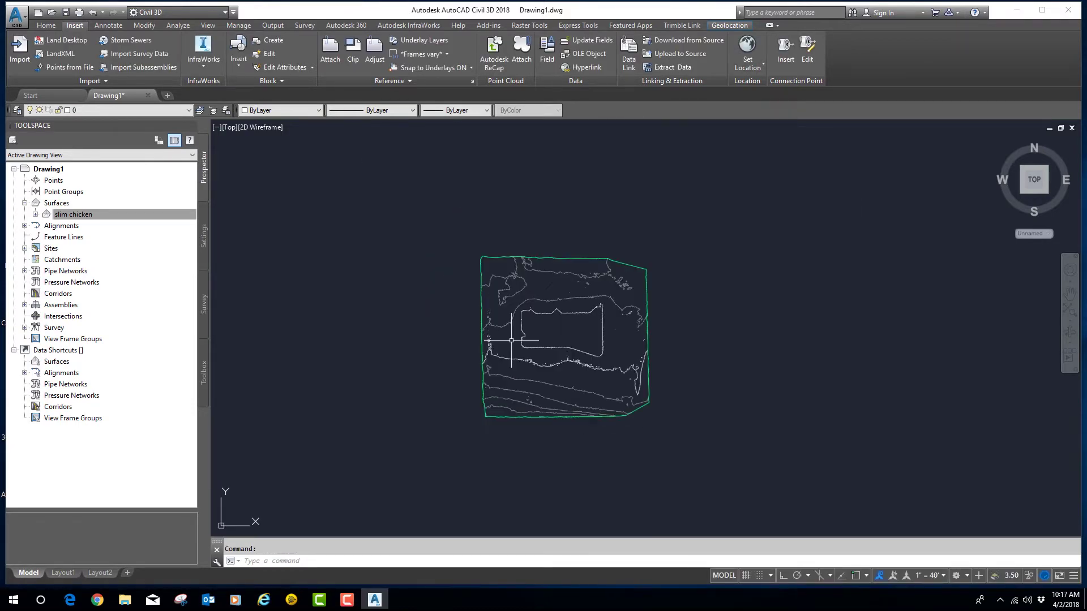
pyautogui.scroll(-5, 596, 279)
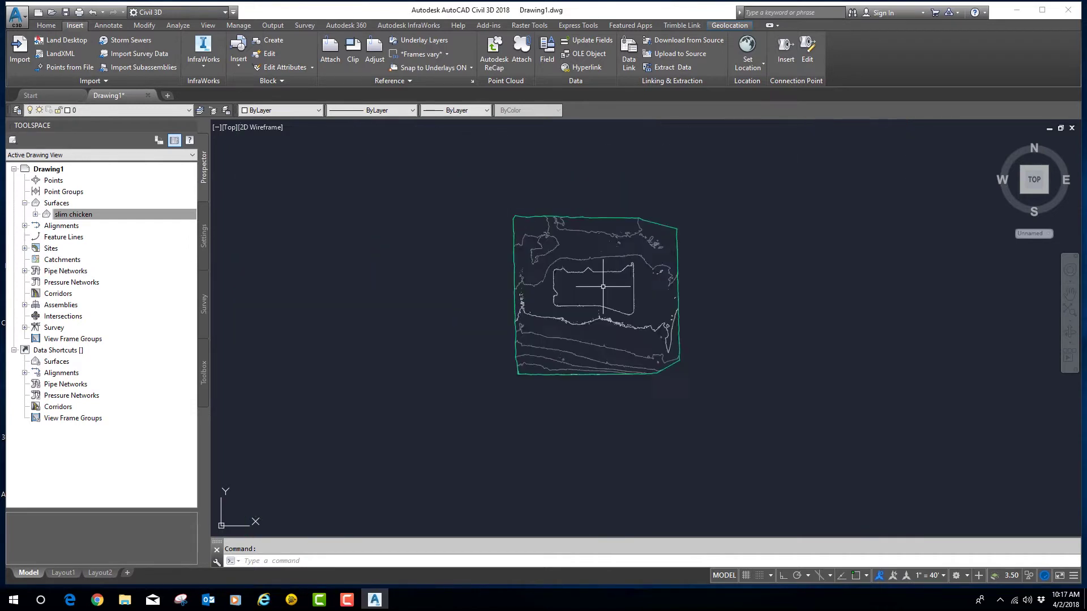
pyautogui.scroll(1, 596, 281)
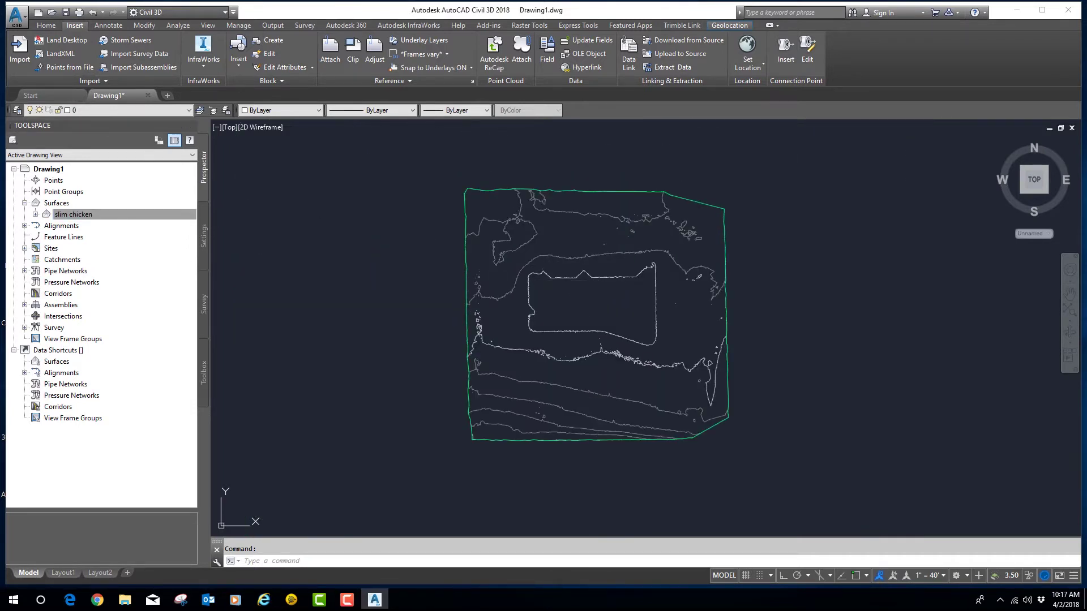
# - Create a layer group filter named POINT CLOUDS in the Layer Properties Manager
pyautogui.click(17, 109)
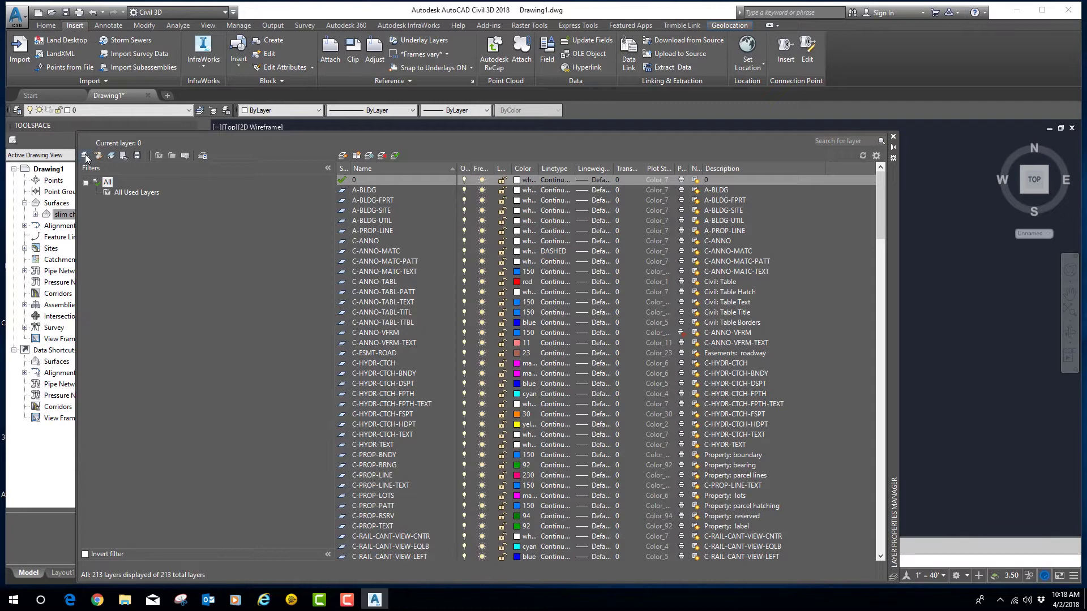
pyautogui.click(172, 155)
pyautogui.write('P')
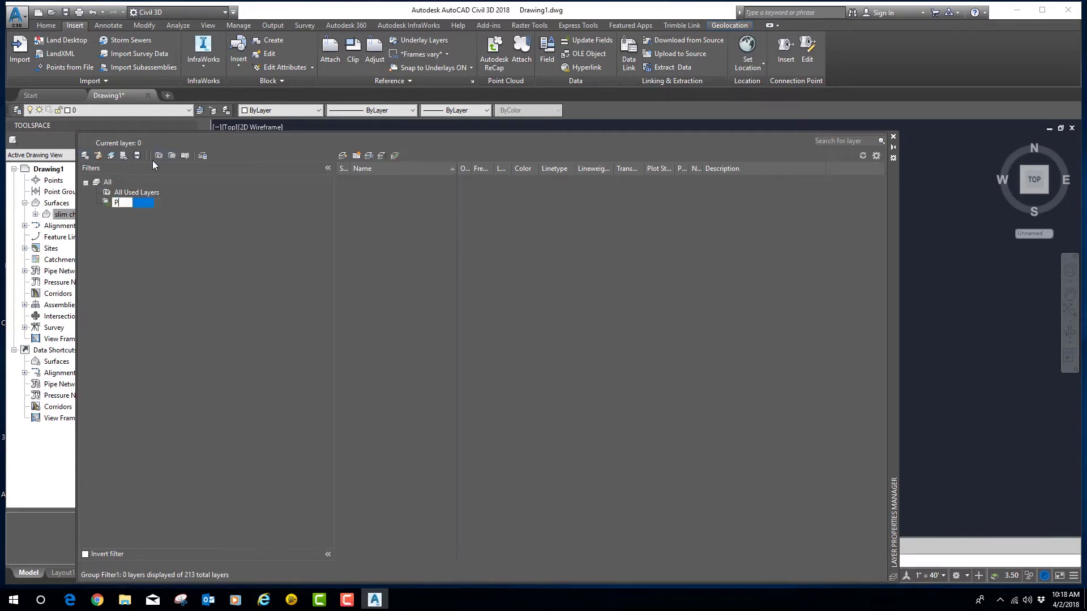
pyautogui.write('OINT CLOUDS')
pyautogui.press('Return')
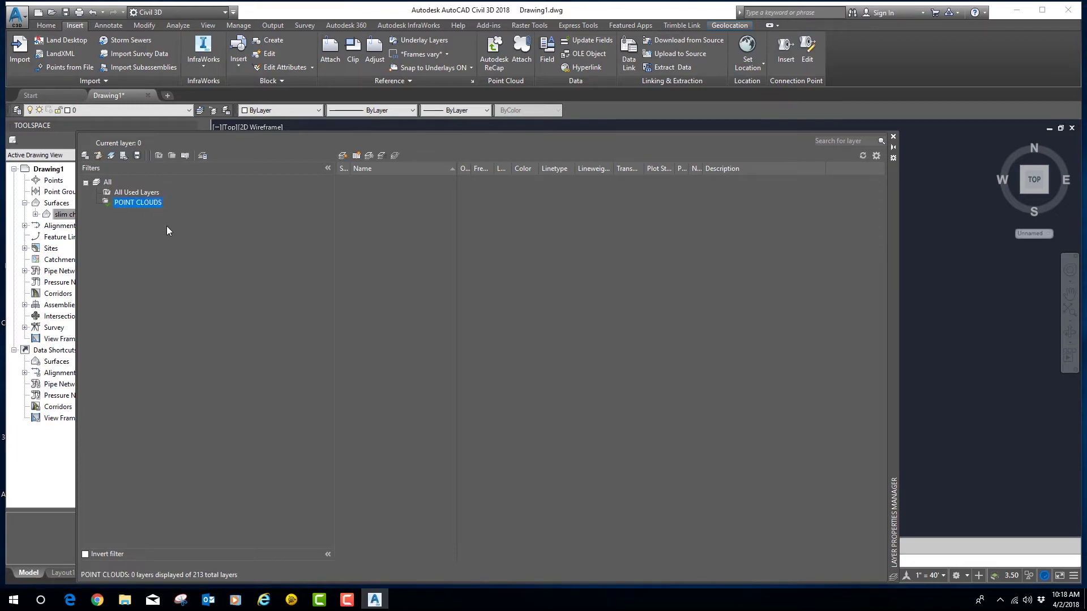
# - Add a layer named ground to the POINT CLOUDS group and set its color to index 45
pyautogui.click(151, 206)
pyautogui.click(343, 156)
pyautogui.write('ground')
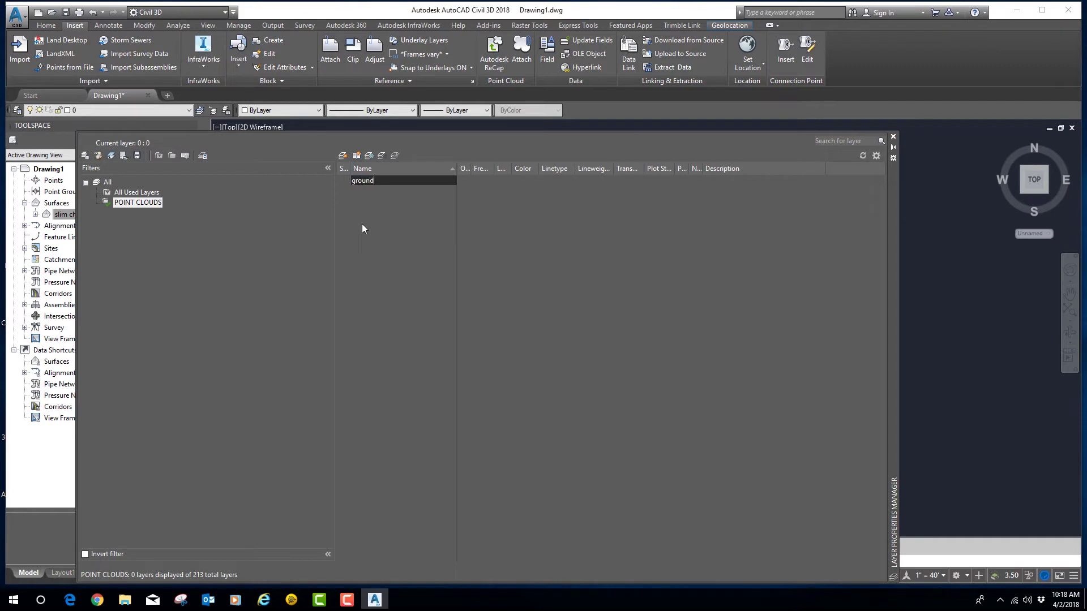
pyautogui.press('Return')
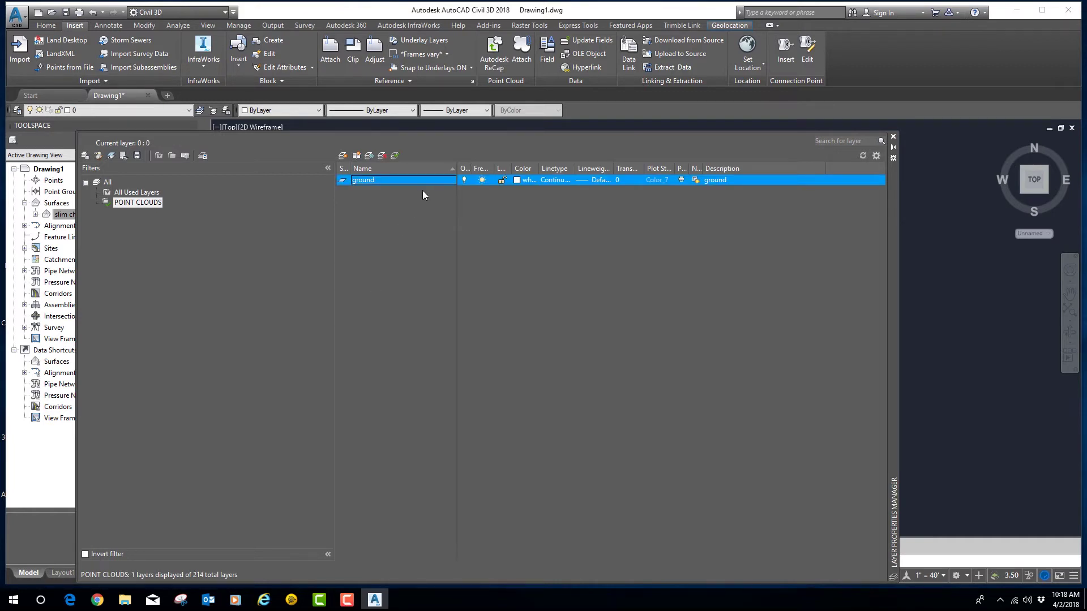
pyautogui.click(525, 181)
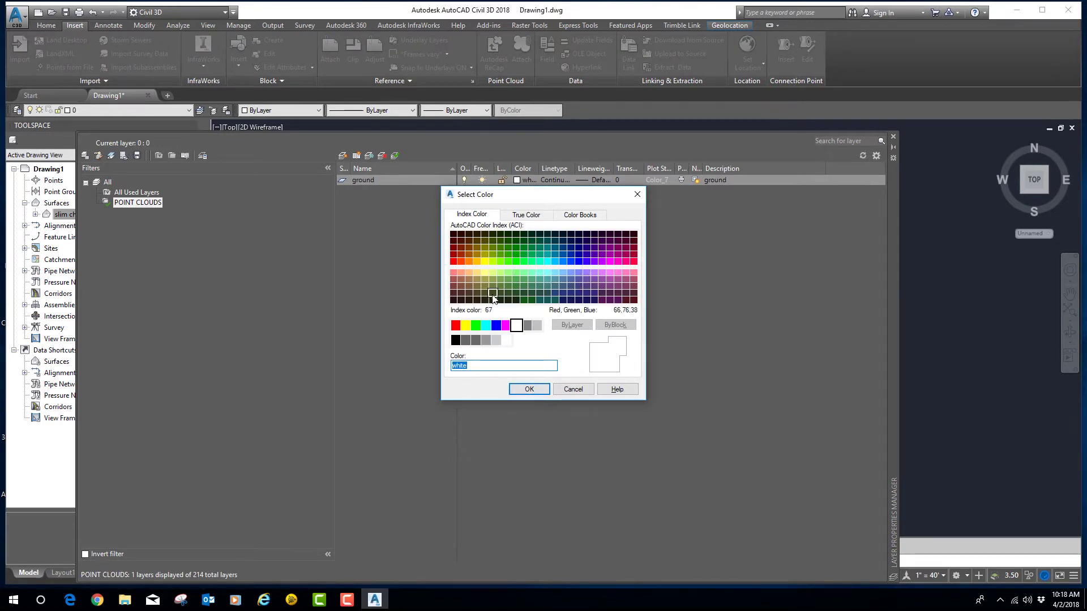
pyautogui.click(475, 290)
pyautogui.click(530, 390)
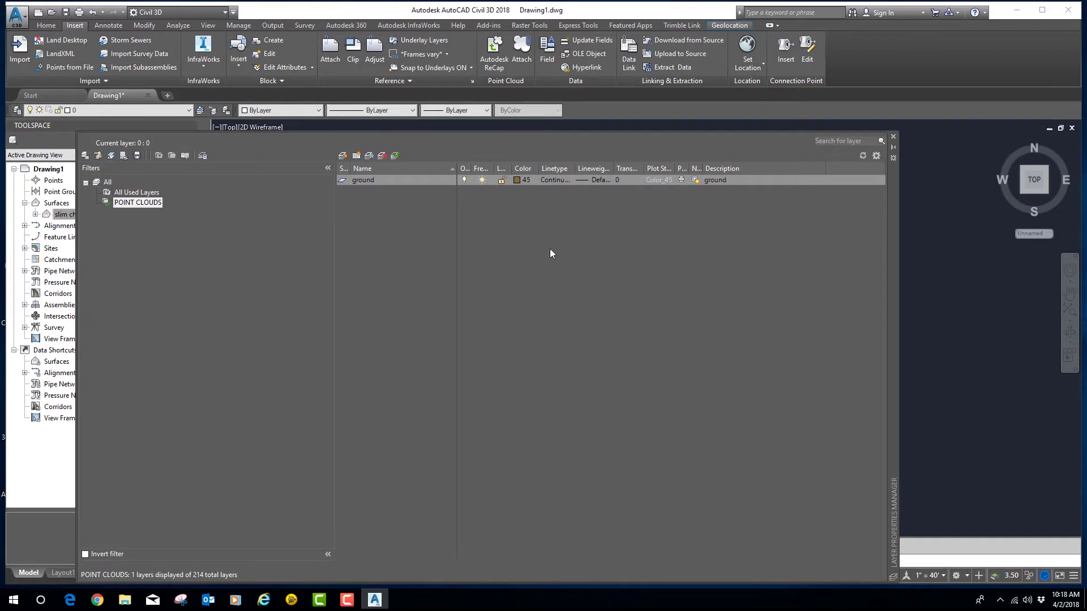
# - Make the ground layer current and briefly select the slim chicken surface to check it, leaving nothing selected
pyautogui.click(395, 157)
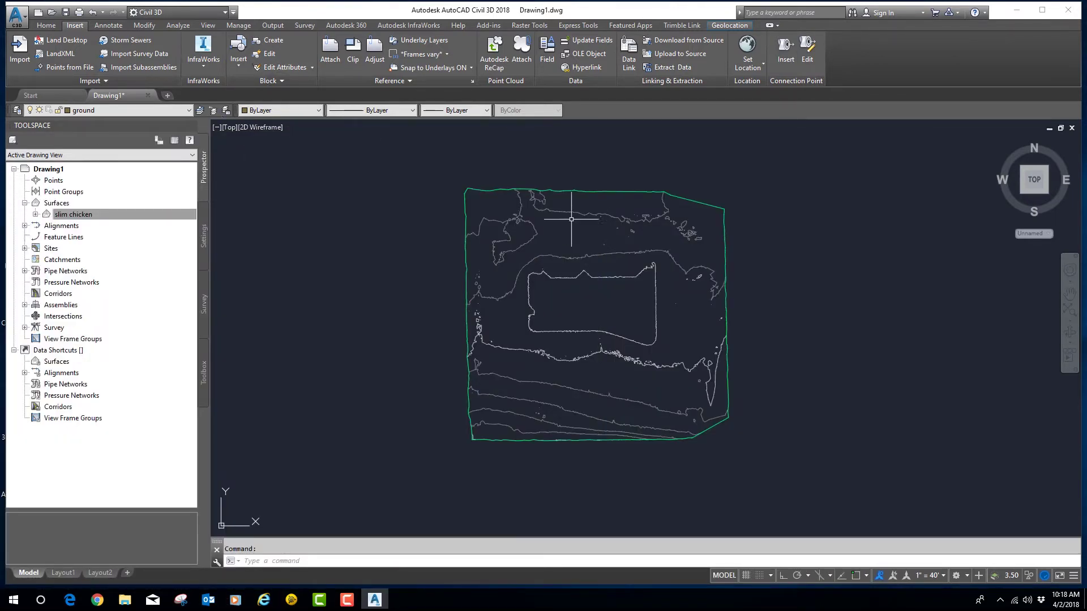
pyautogui.click(532, 239)
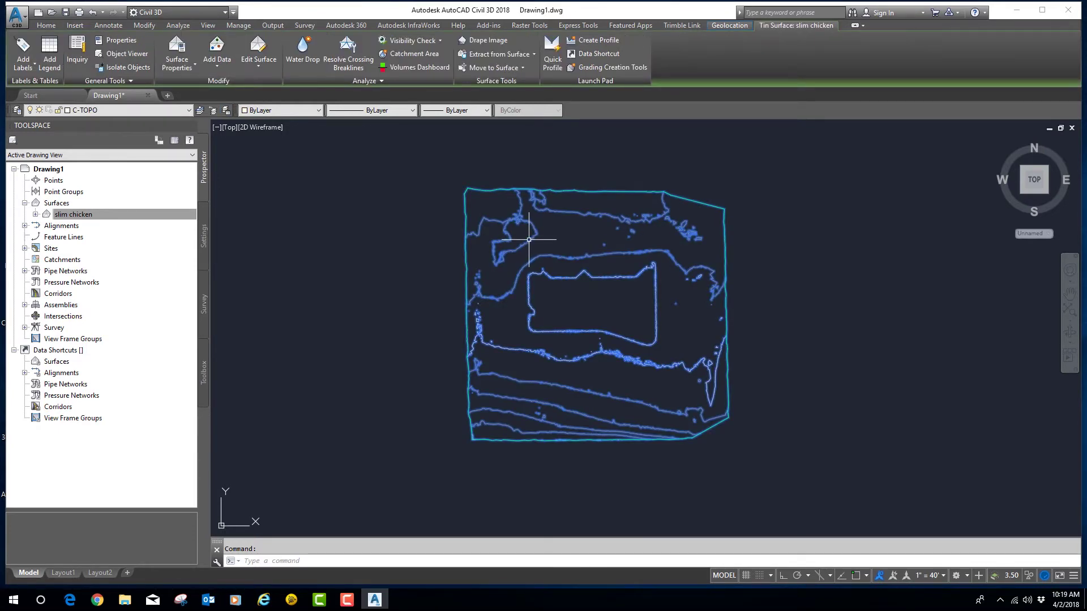
pyautogui.press('Escape')
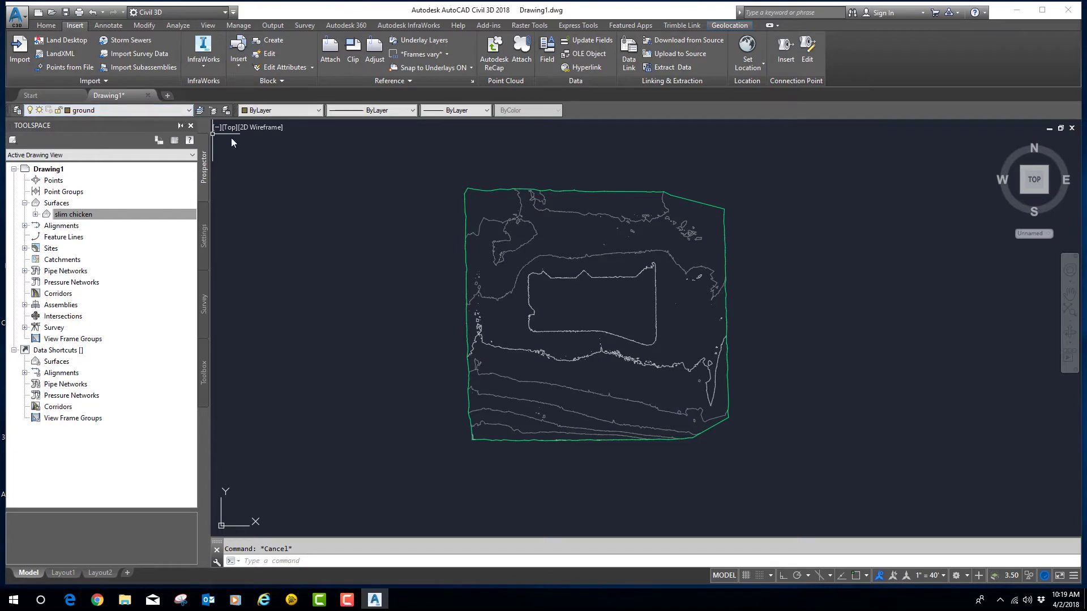
# - Attach the ground point cloud from the Starkville MS (RCP files) folder at 0,0,0 with scale 1 and rotation 0, zooming to it
pyautogui.click(521, 50)
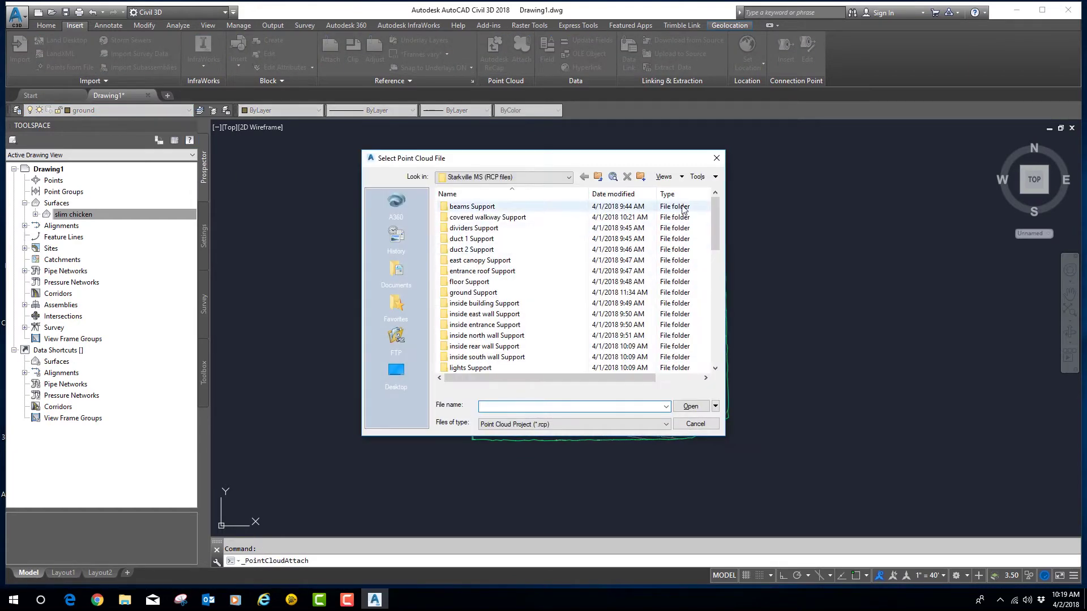
pyautogui.moveTo(713, 215); pyautogui.dragTo(735, 315)
pyautogui.click(466, 238)
pyautogui.click(691, 406)
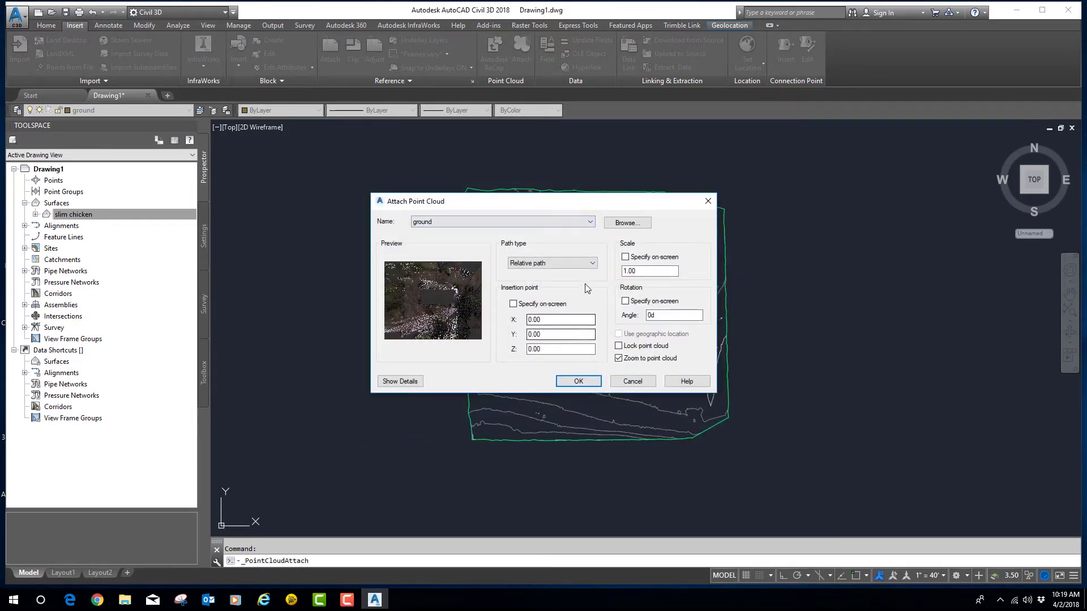
pyautogui.click(577, 382)
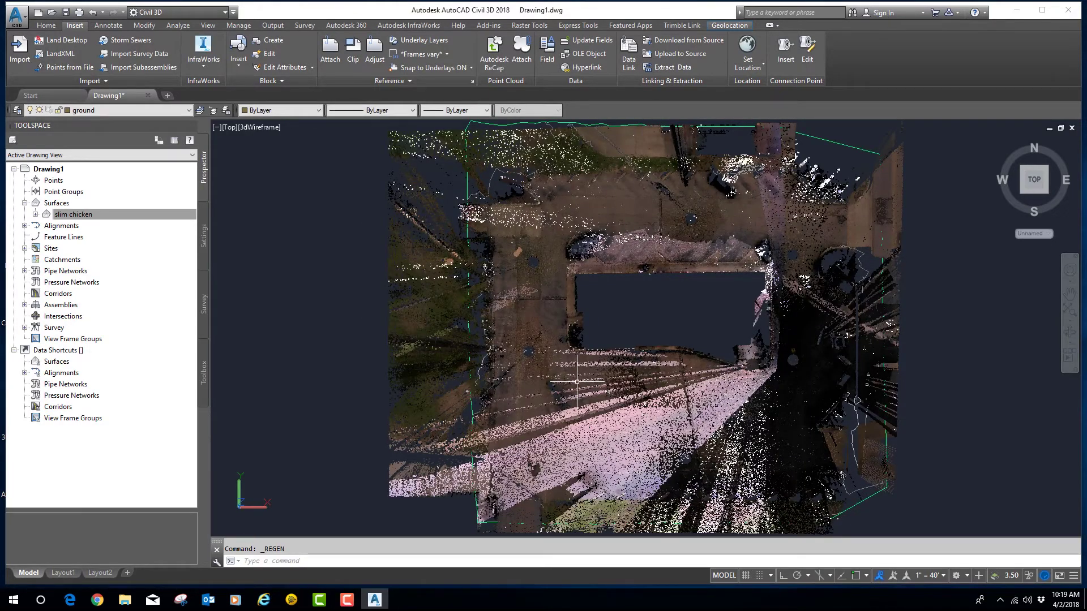
# - Examine the ground point cloud in 3D around the building's curbs and sidewalks, comparing it with the surface triangles
pyautogui.scroll(3, 720, 209)
pyautogui.scroll(-2, 619, 364)
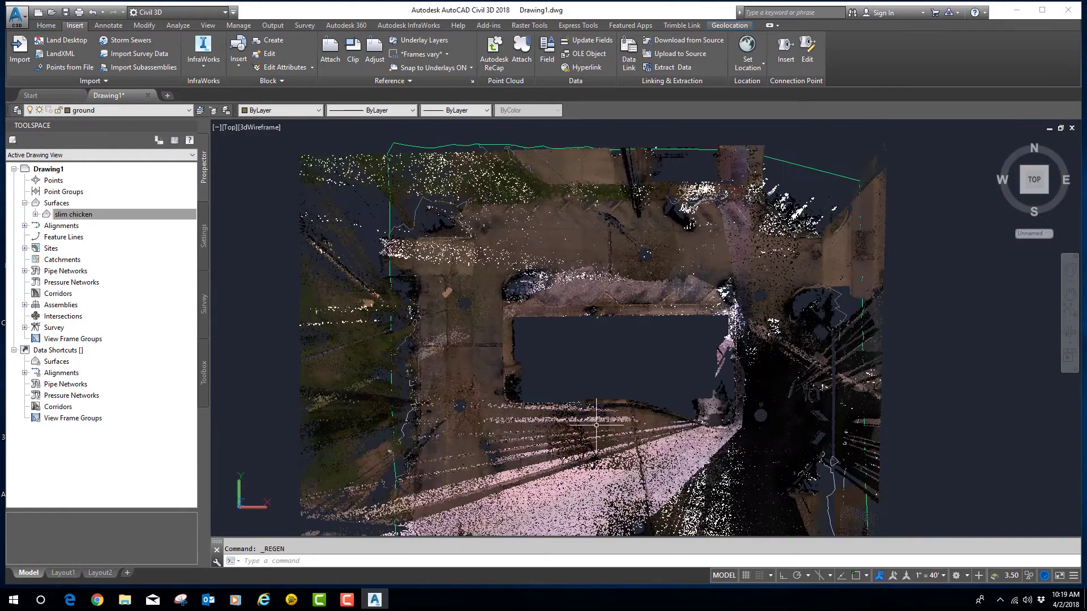
pyautogui.scroll(2, 597, 426)
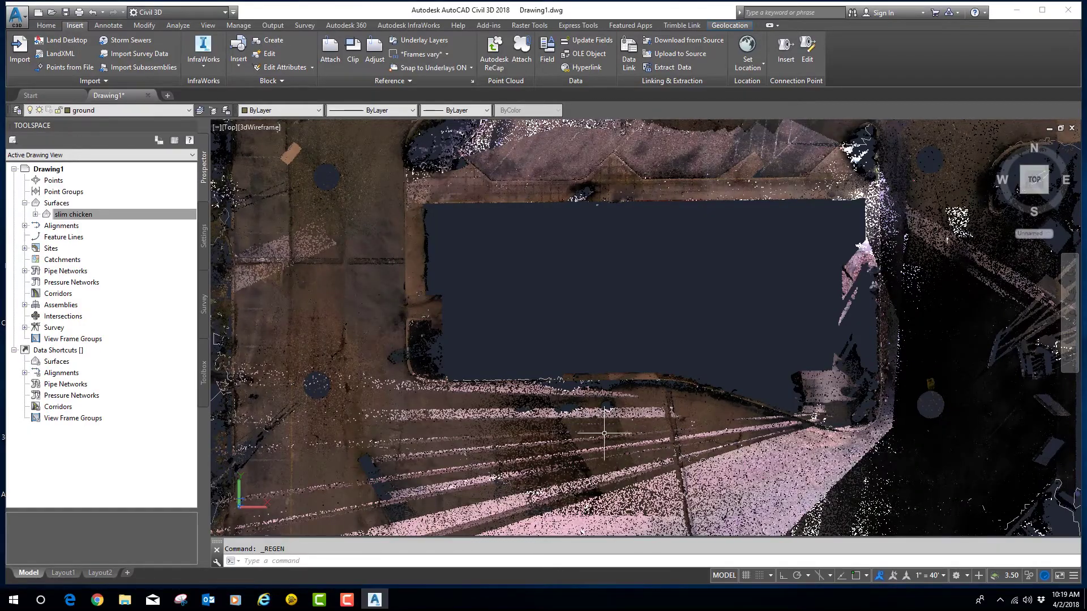
pyautogui.keyDown('shift'); pyautogui.moveTo(803, 433); pyautogui.dragTo(798, 513, button='middle'); pyautogui.keyUp('shift')
pyautogui.scroll(6, 798, 514)
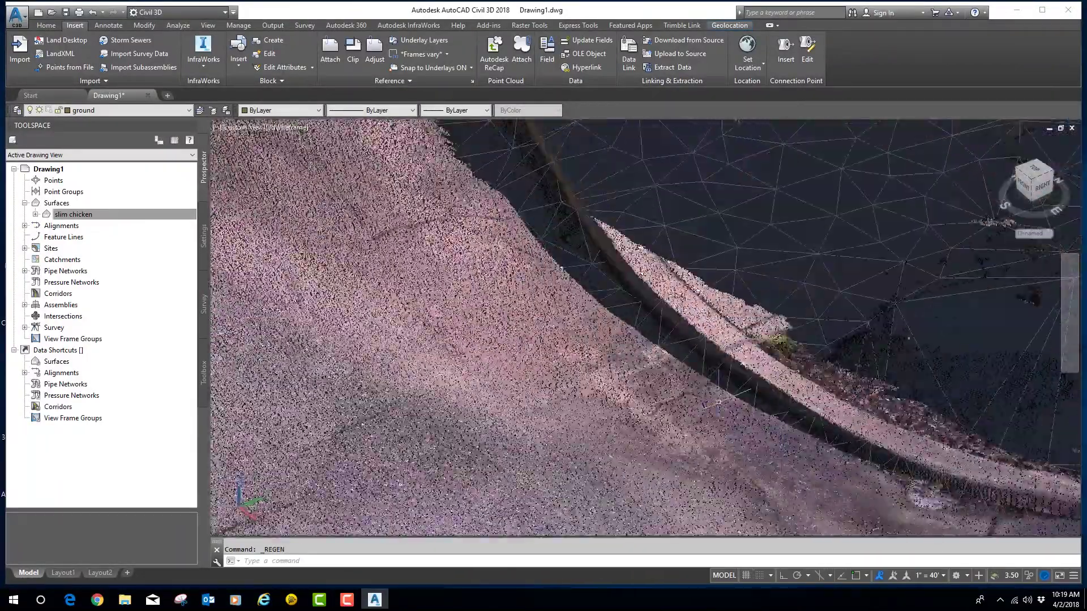
pyautogui.keyDown('shift'); pyautogui.moveTo(718, 402); pyautogui.dragTo(543, 233, button='middle'); pyautogui.keyUp('shift')
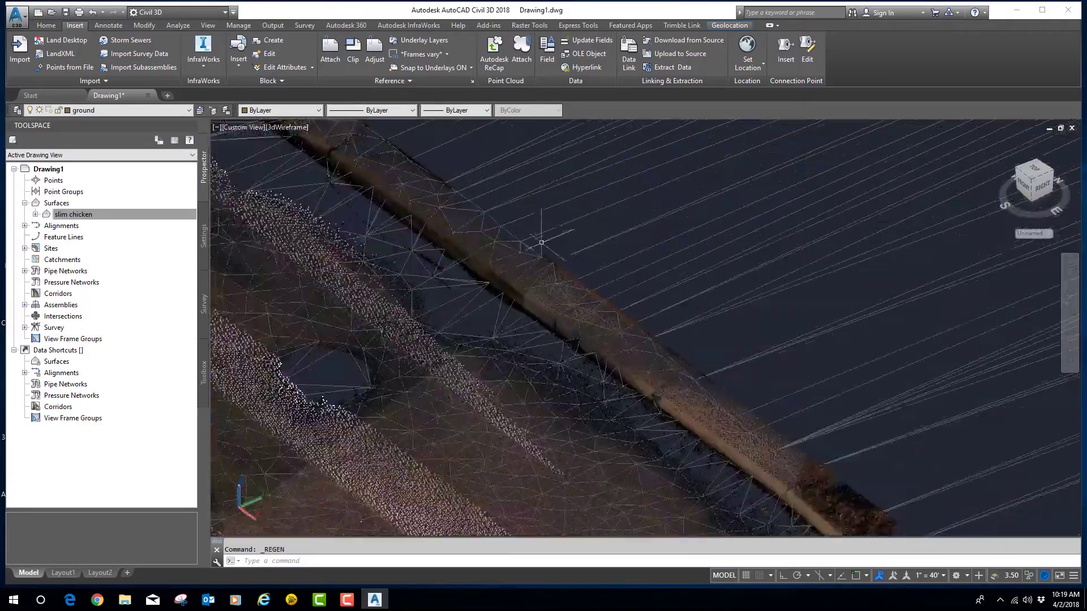
pyautogui.keyDown('shift'); pyautogui.moveTo(529, 291); pyautogui.dragTo(477, 268, button='middle'); pyautogui.keyUp('shift')
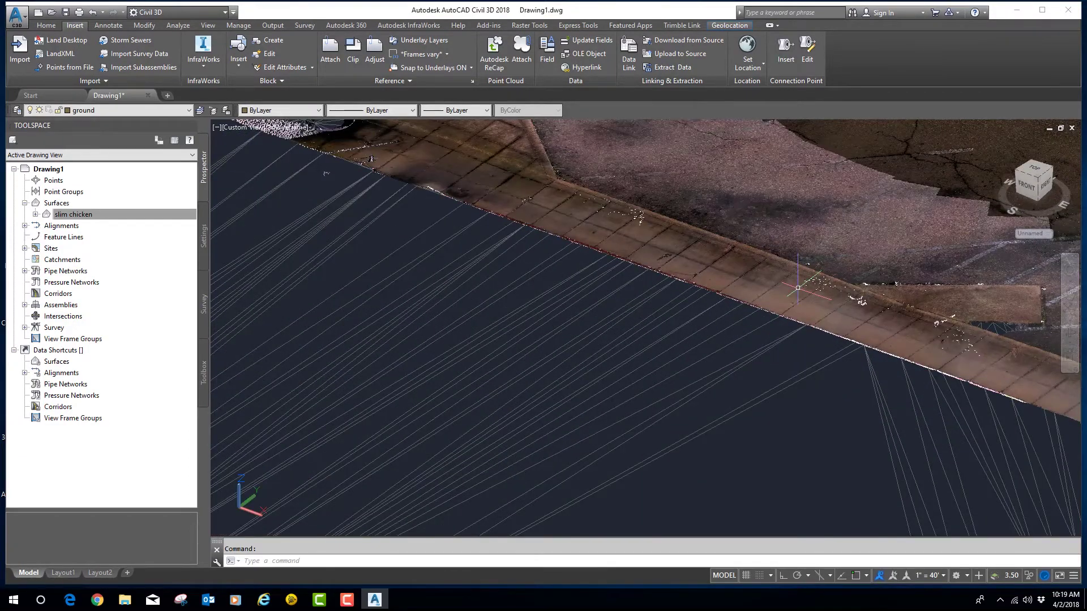
pyautogui.keyDown('shift'); pyautogui.moveTo(794, 292); pyautogui.dragTo(765, 295, button='middle'); pyautogui.keyUp('shift')
pyautogui.keyDown('shift'); pyautogui.moveTo(645, 285); pyautogui.dragTo(668, 317, button='middle'); pyautogui.keyUp('shift')
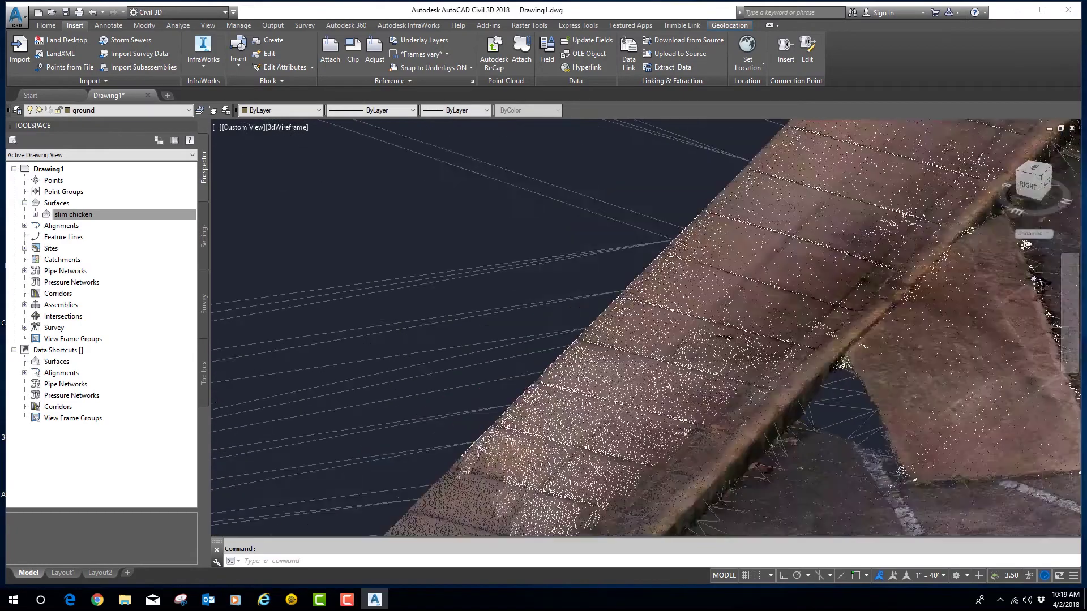
pyautogui.scroll(-5, 668, 317)
pyautogui.scroll(3, 578, 353)
pyautogui.moveTo(578, 353)
pyautogui.mouseDown(button='middle')
pyautogui.moveTo(707, 368)
pyautogui.moveTo(684, 351)
pyautogui.moveTo(645, 360)
pyautogui.mouseUp(button='middle')
pyautogui.scroll(-5, 633, 355)
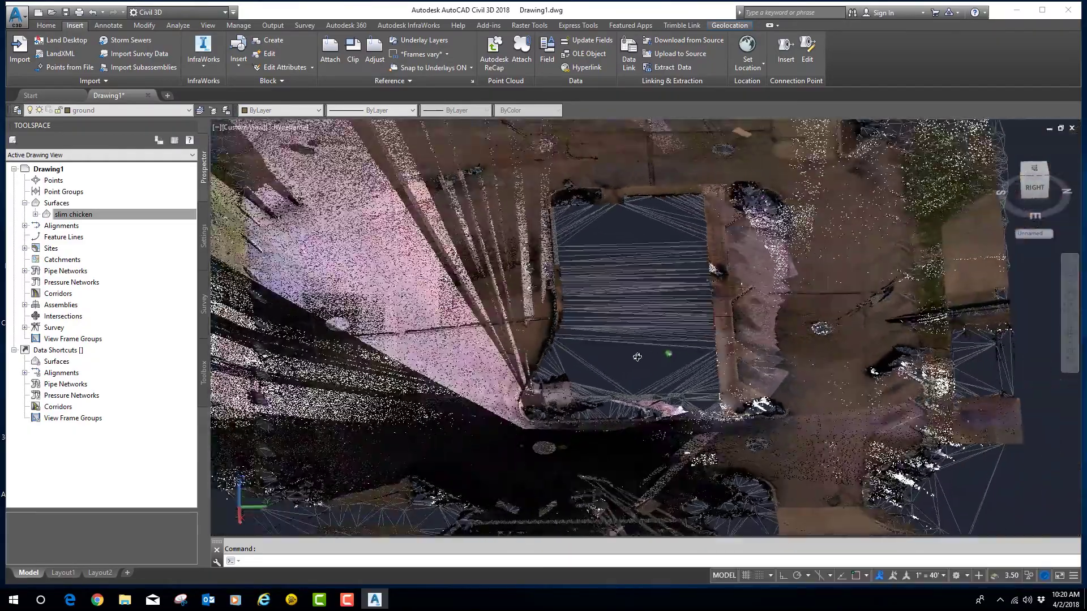
pyautogui.scroll(5, 632, 326)
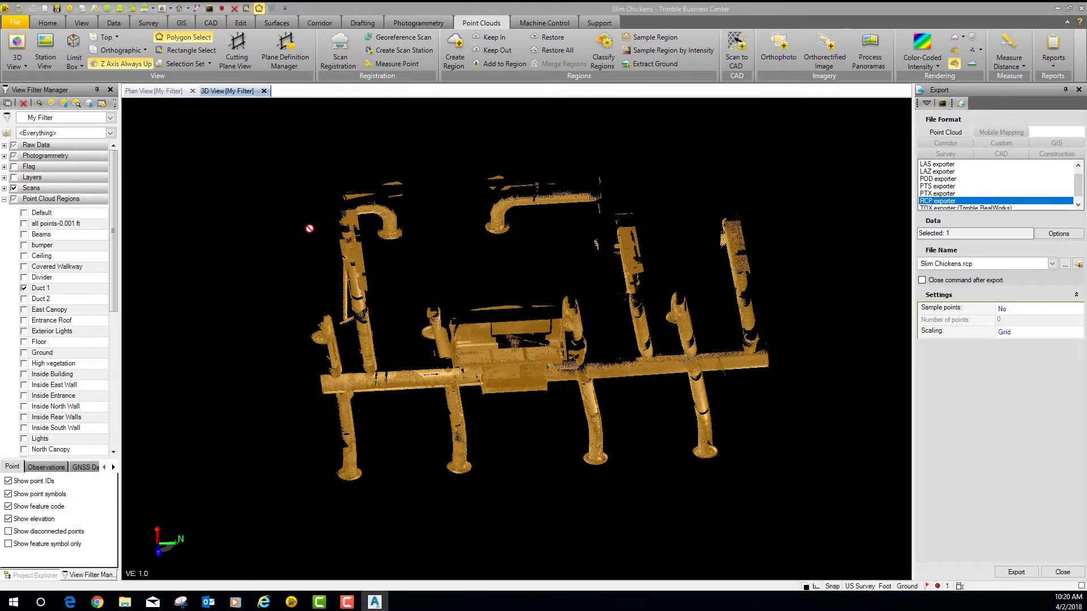
# - Switch to Trimble Business Center, hide the Duct 1 point cloud region and show only the curb, gutter and footprint layers
pyautogui.click(24, 288)
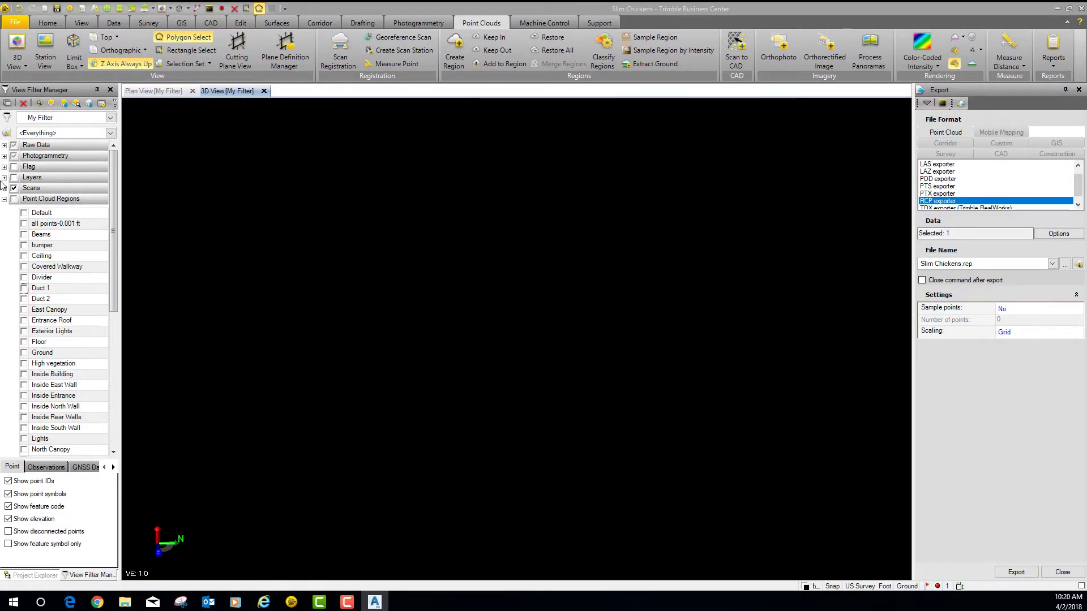
pyautogui.click(4, 199)
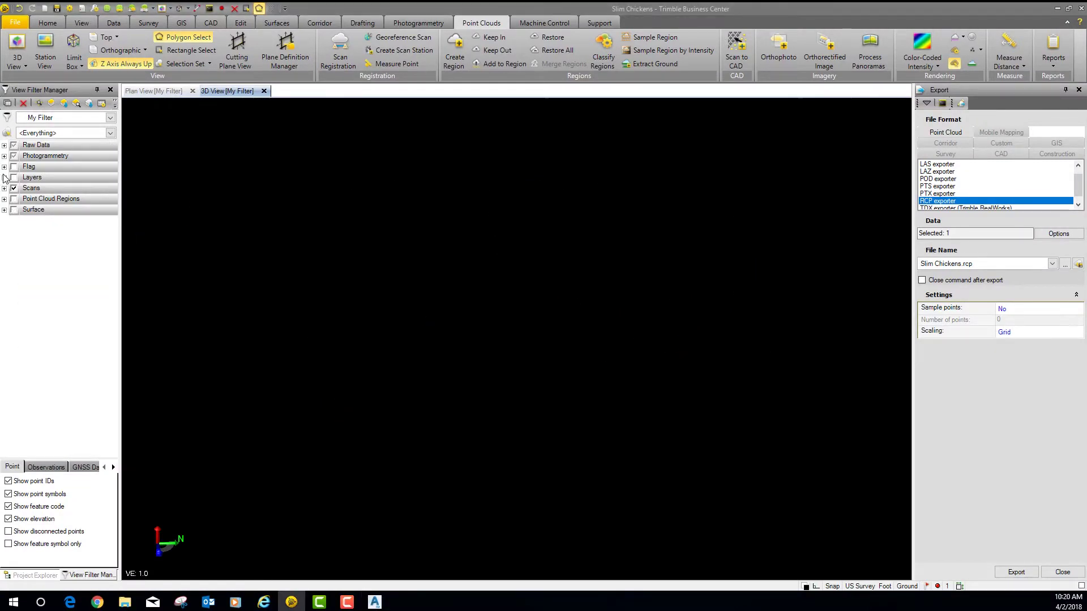
pyautogui.click(4, 178)
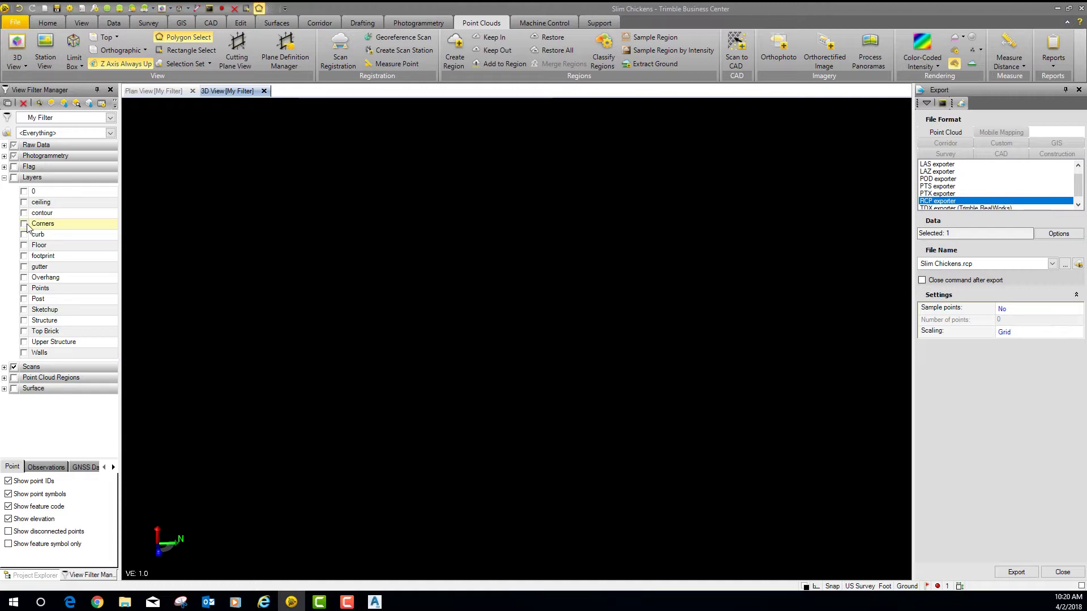
pyautogui.click(24, 234)
pyautogui.click(24, 267)
pyautogui.click(24, 245)
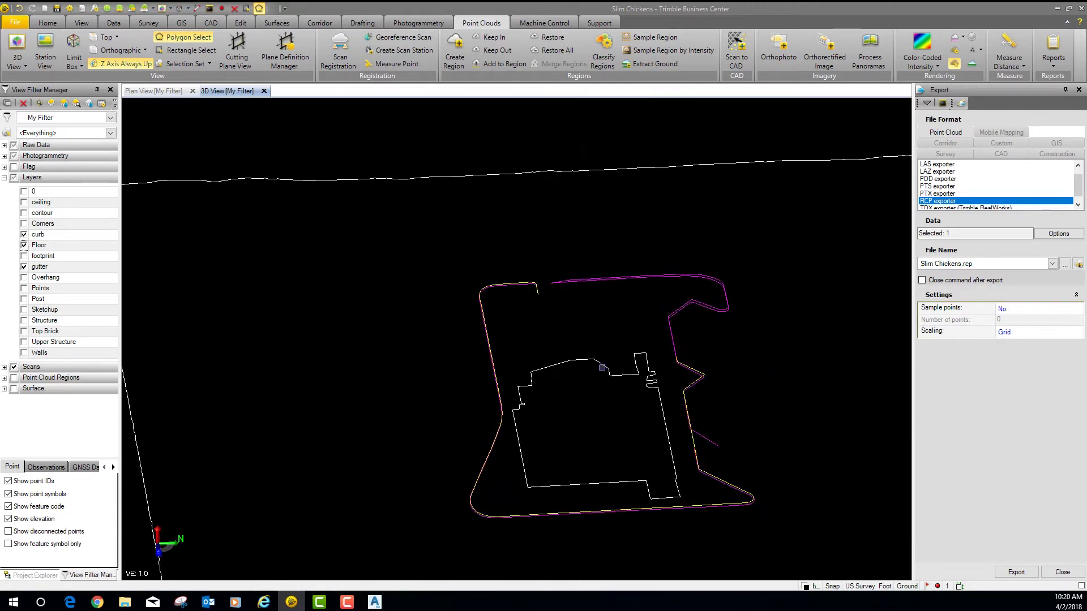
pyautogui.click(24, 245)
pyautogui.click(24, 256)
pyautogui.scroll(-2, 610, 380)
pyautogui.scroll(6, 716, 502)
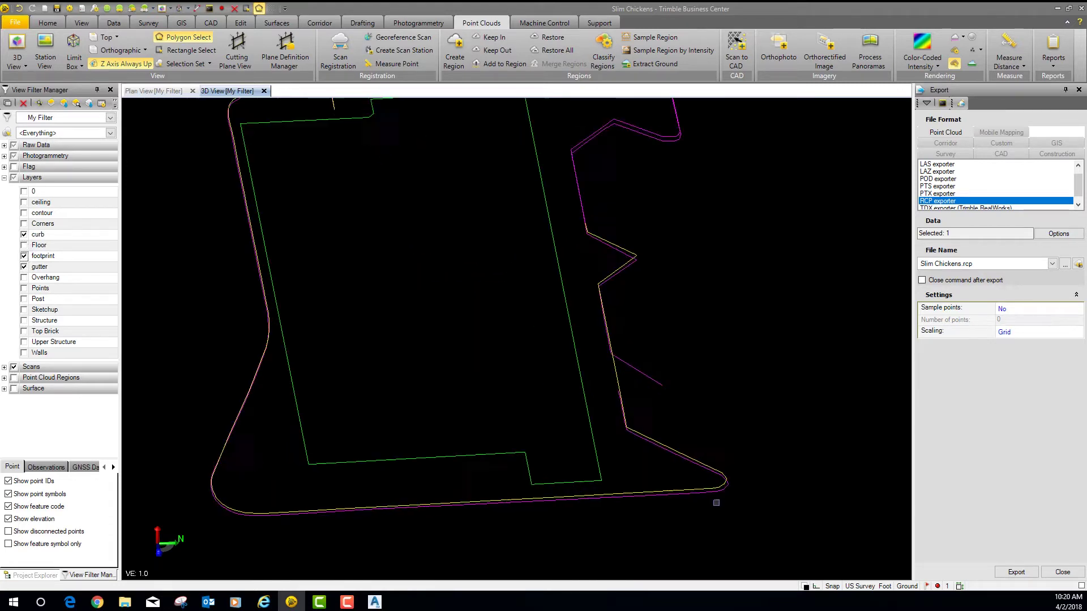
pyautogui.scroll(-5, 697, 517)
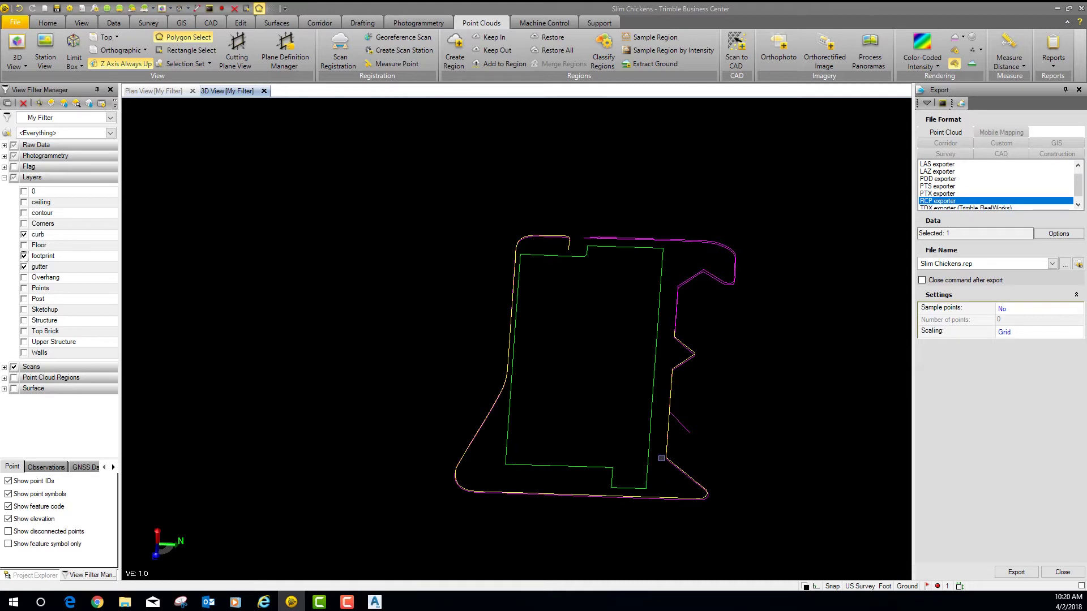
pyautogui.scroll(-2, 592, 286)
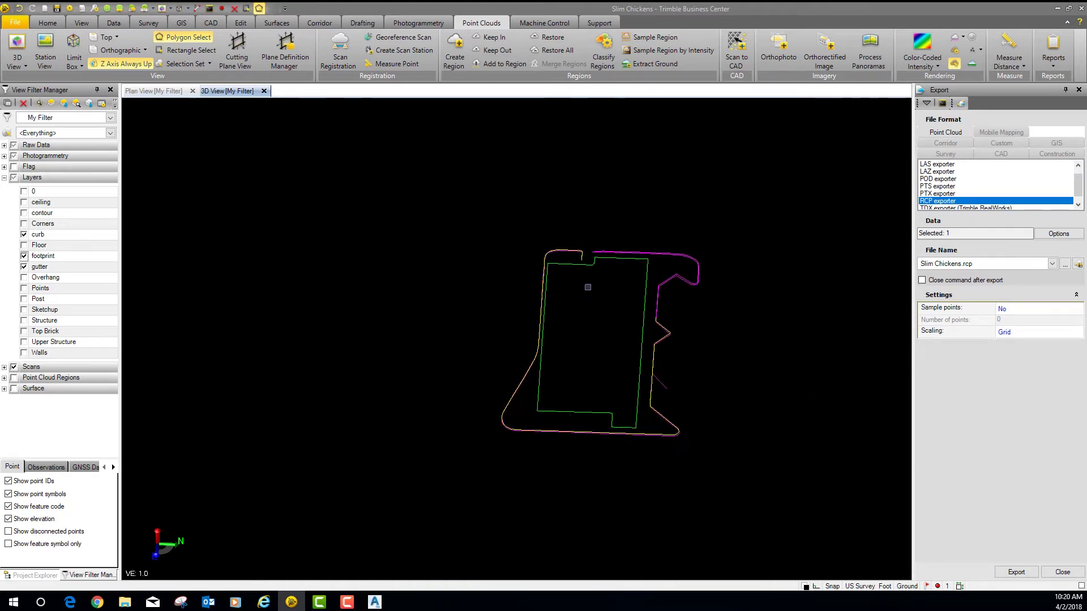
# - Set up a DWG export of the enclosed curb, gutter and footprint lines and clear the default export file name
pyautogui.click(1000, 154)
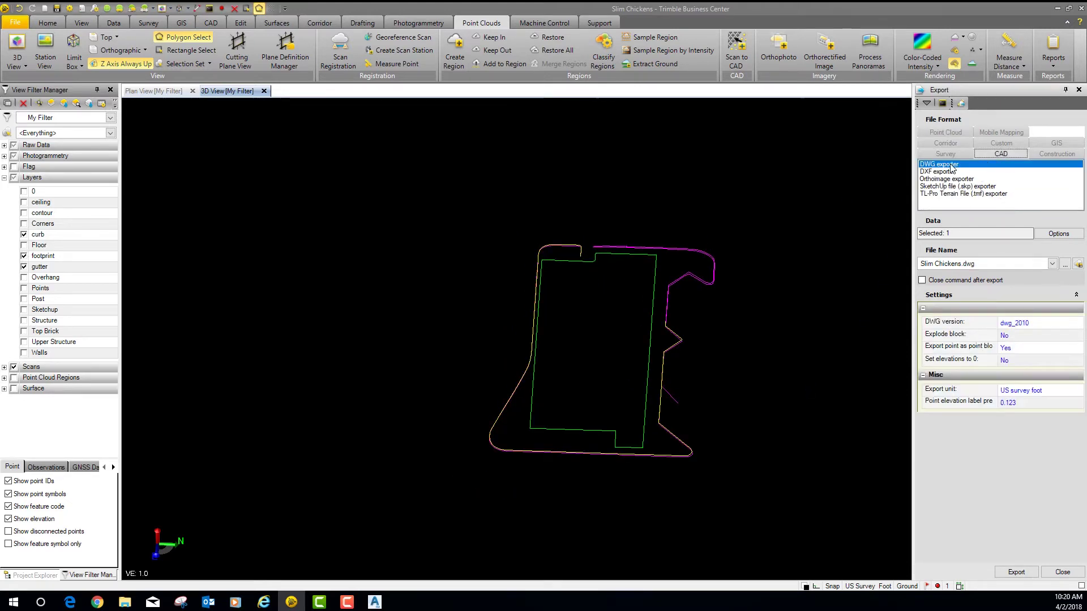
pyautogui.click(960, 236)
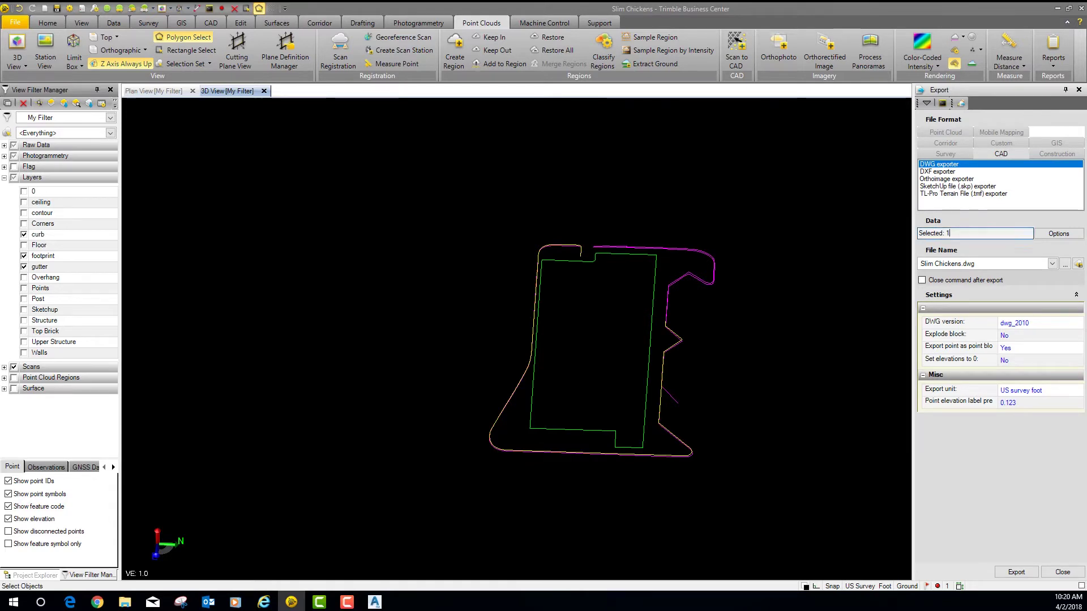
pyautogui.click(784, 183)
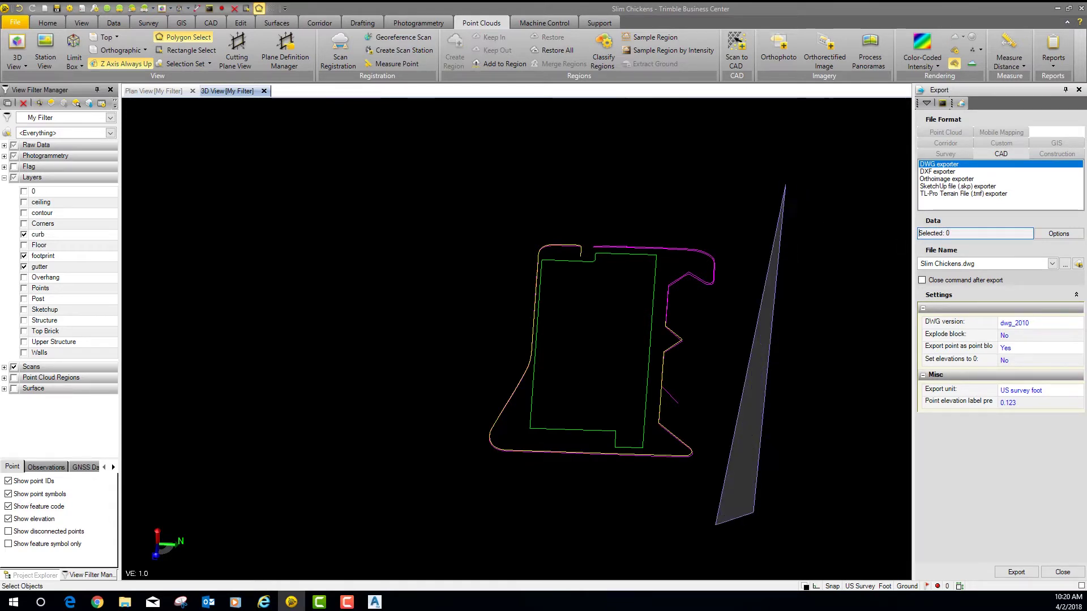
pyautogui.click(451, 203)
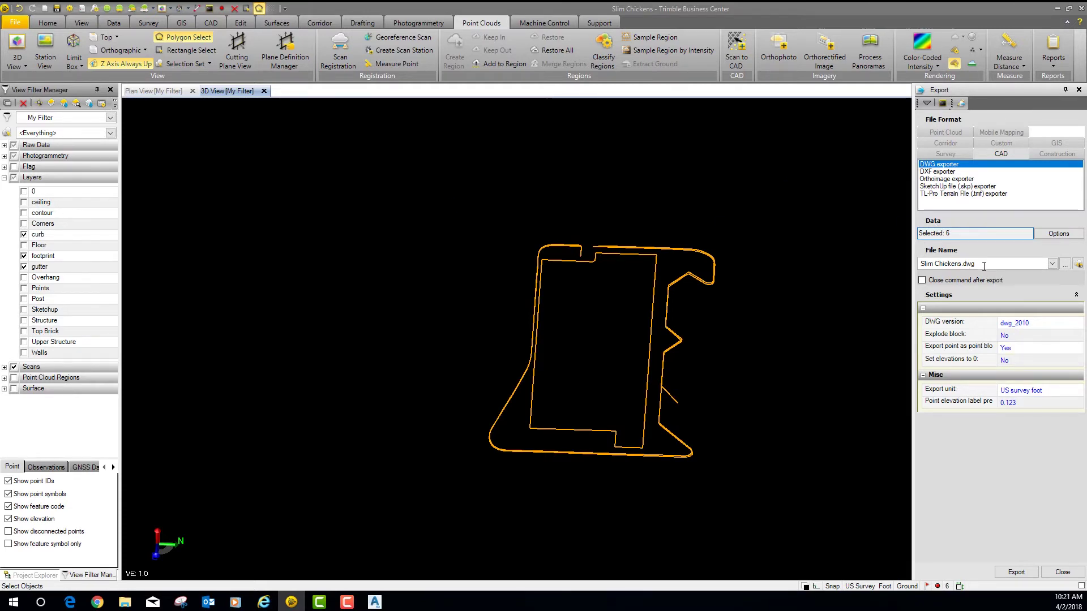
pyautogui.moveTo(985, 264); pyautogui.dragTo(913, 262)
pyautogui.press('BackSpace')
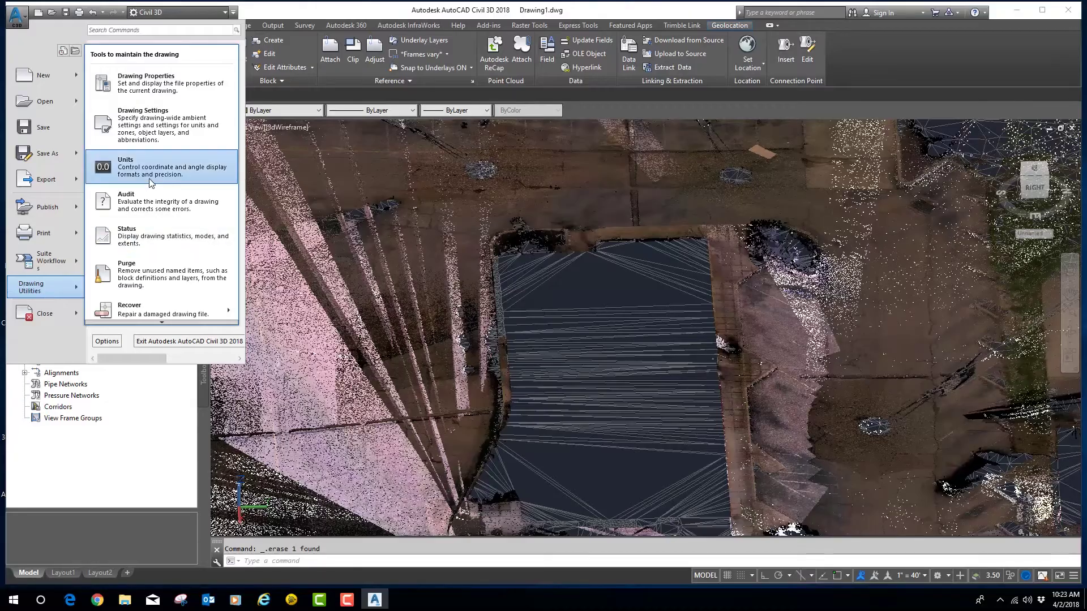
# - Switch to Civil 3D, check the drawing units and insert the line work drawing at 0,0,0 with scale 1 and rotation 0
pyautogui.click(170, 161)
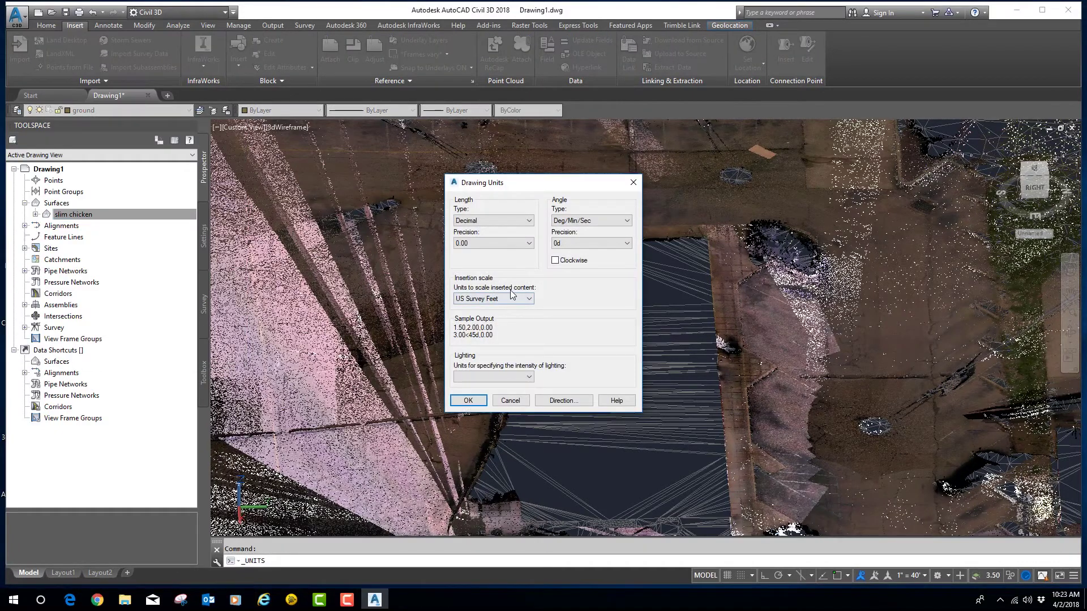
pyautogui.click(468, 400)
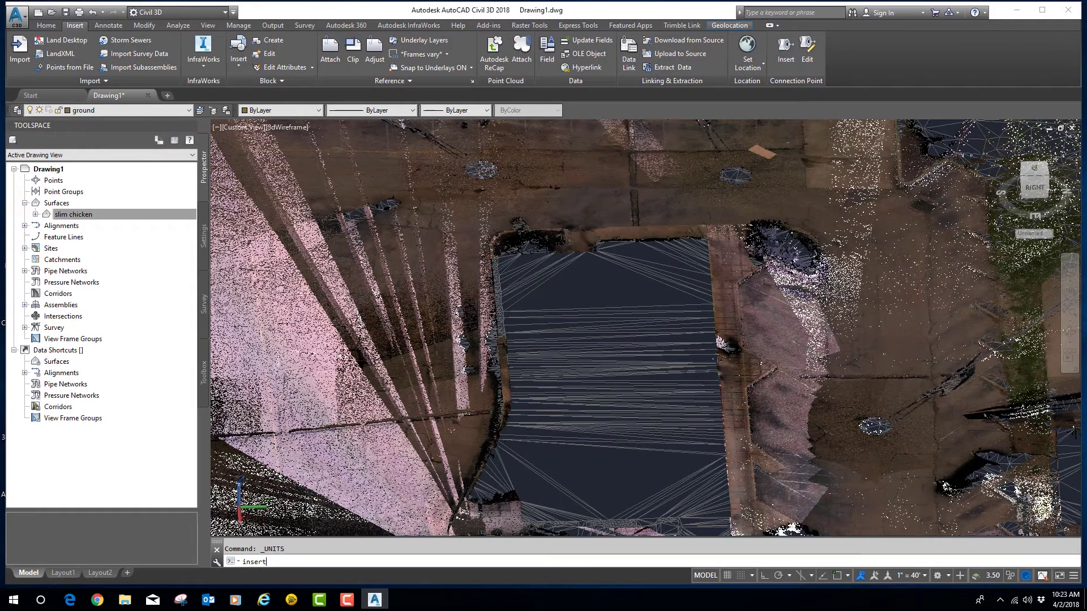
pyautogui.press('Return')
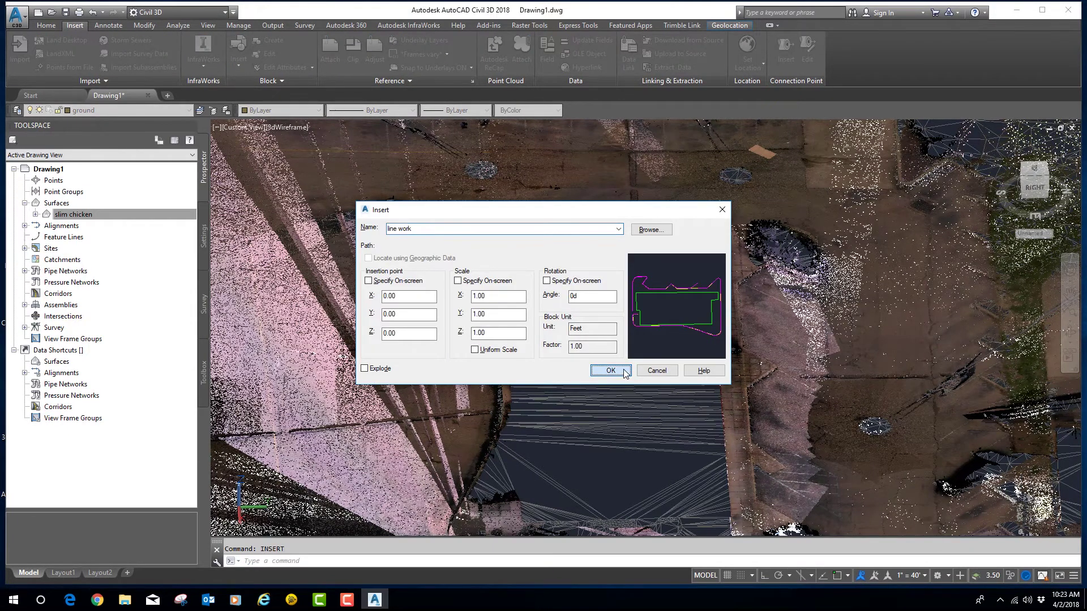
pyautogui.click(612, 370)
# - Examine in 3D how the inserted curb, gutter and footprint lines fit the ground point cloud and surface
pyautogui.scroll(-5, 556, 350)
pyautogui.scroll(8, 500, 209)
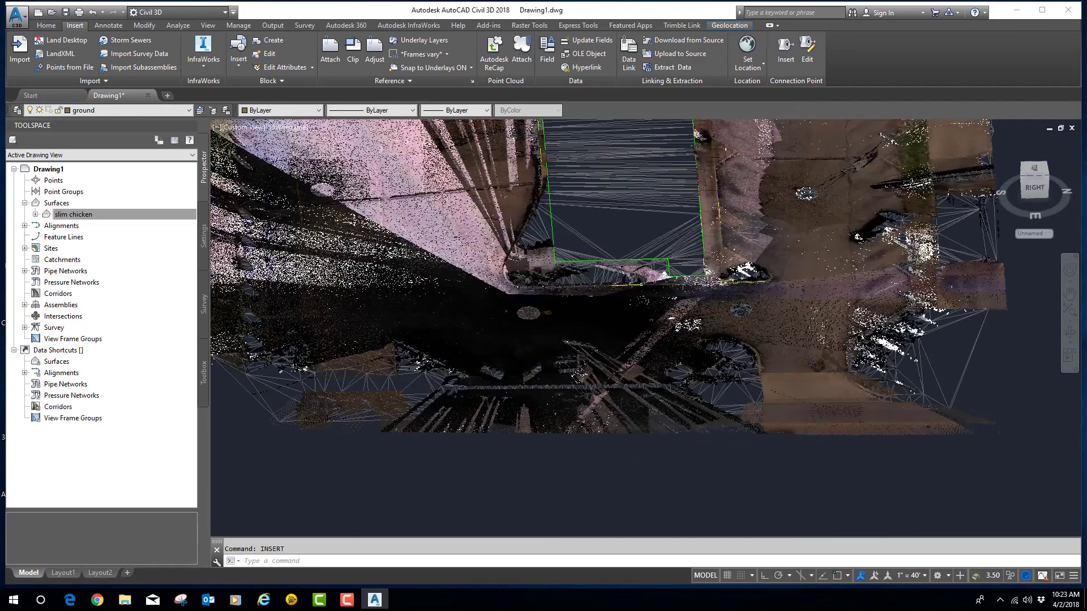
pyautogui.scroll(2, 477, 229)
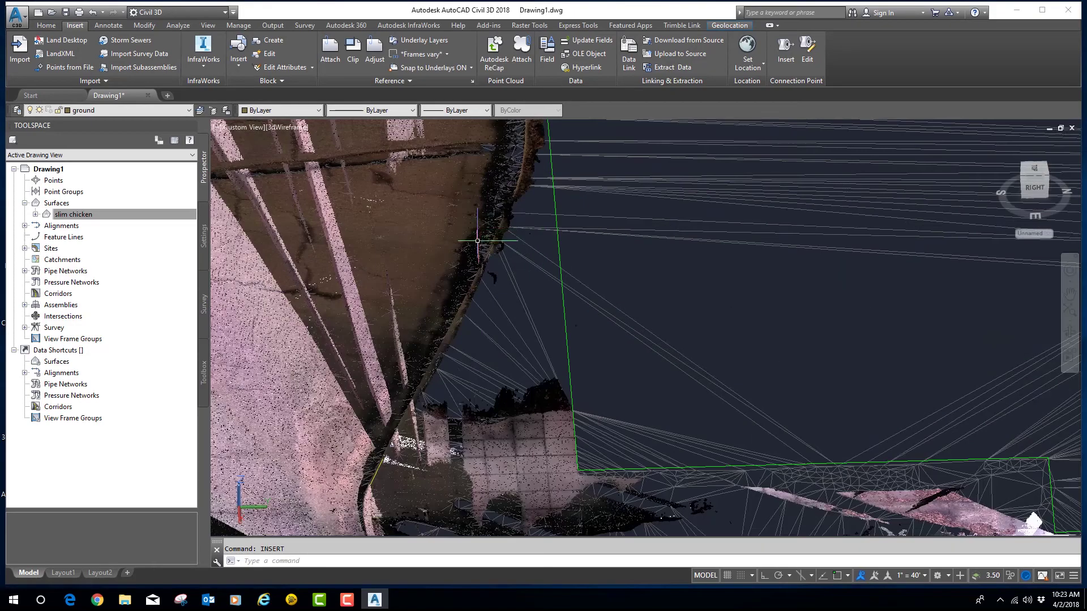
pyautogui.keyDown('shift'); pyautogui.moveTo(477, 248); pyautogui.dragTo(570, 240, button='middle'); pyautogui.keyUp('shift')
pyautogui.scroll(4, 569, 240)
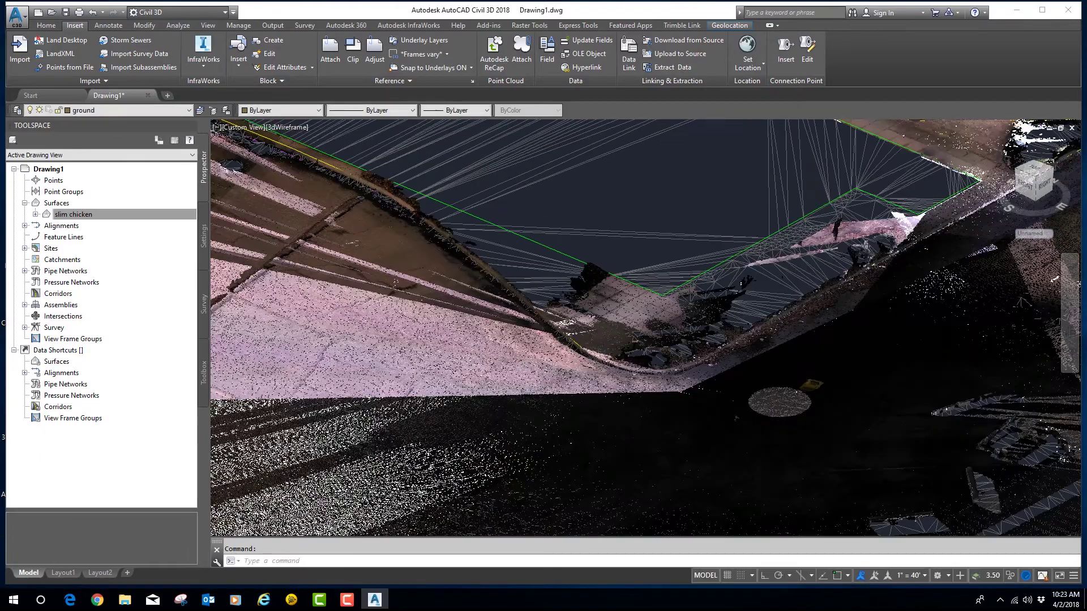
pyautogui.scroll(-1, 363, 153)
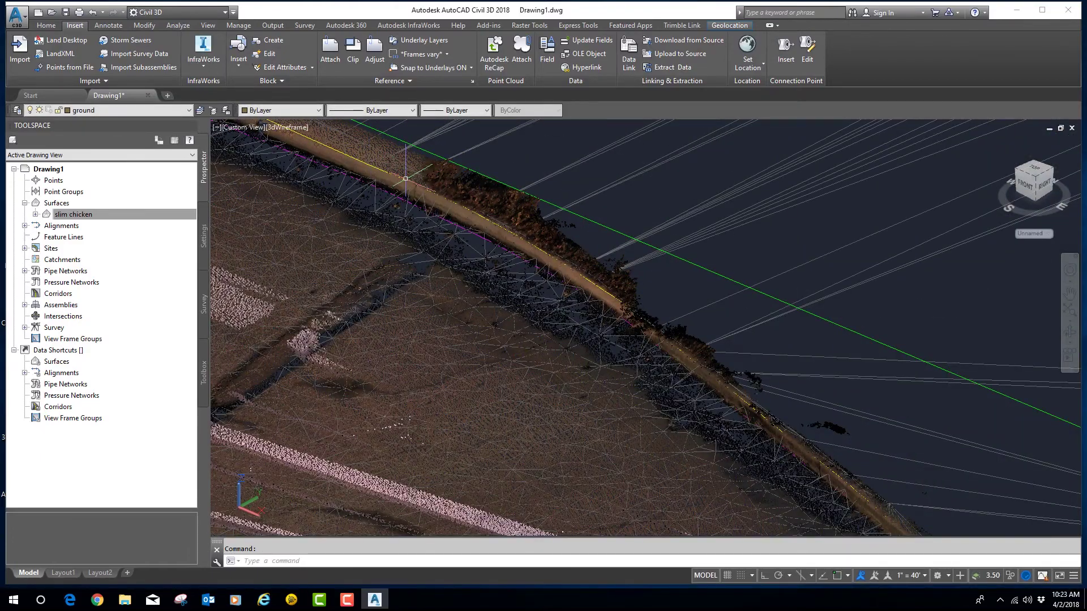
pyautogui.scroll(4, 405, 178)
pyautogui.scroll(-3, 598, 325)
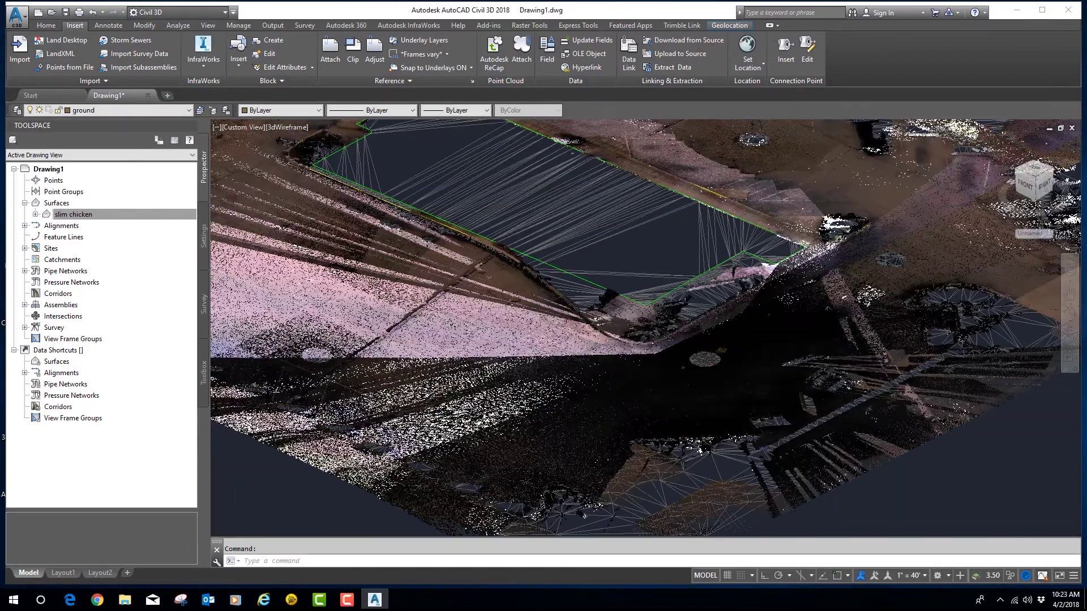
pyautogui.keyDown('shift'); pyautogui.moveTo(615, 331); pyautogui.dragTo(469, 346, button='middle'); pyautogui.keyUp('shift')
pyautogui.scroll(5, 470, 346)
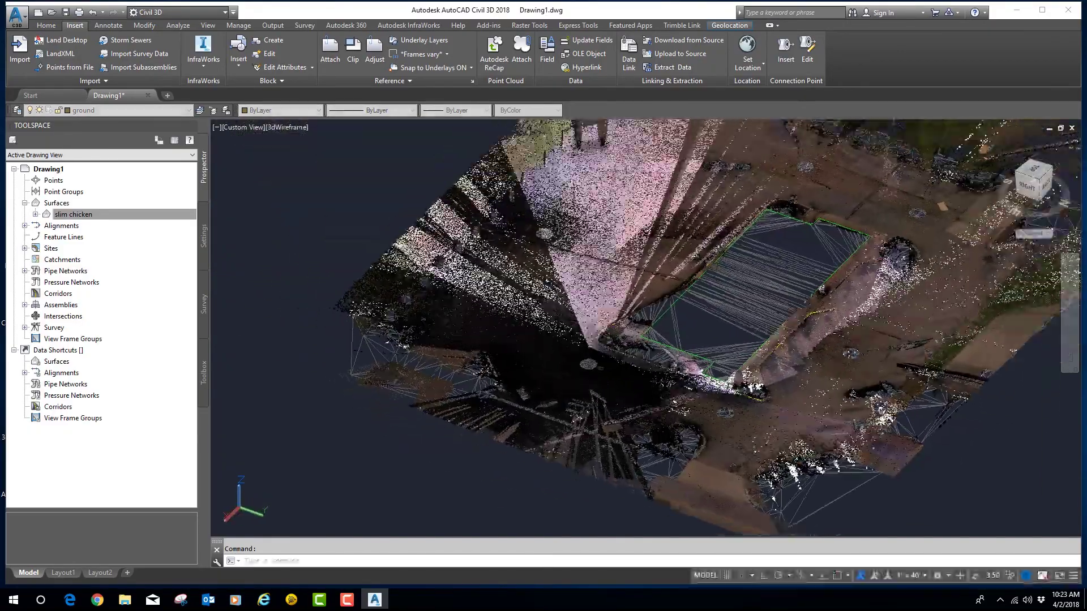
# - Freeze the ground layer to hide the ground point cloud behind the inserted line work
pyautogui.scroll(6, 810, 340)
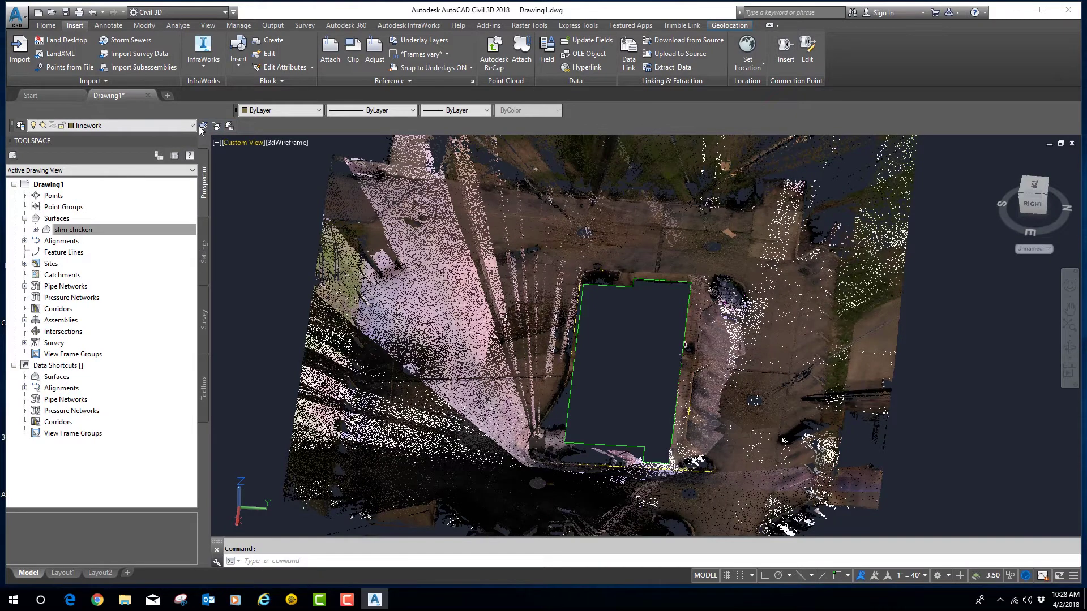
pyautogui.click(192, 125)
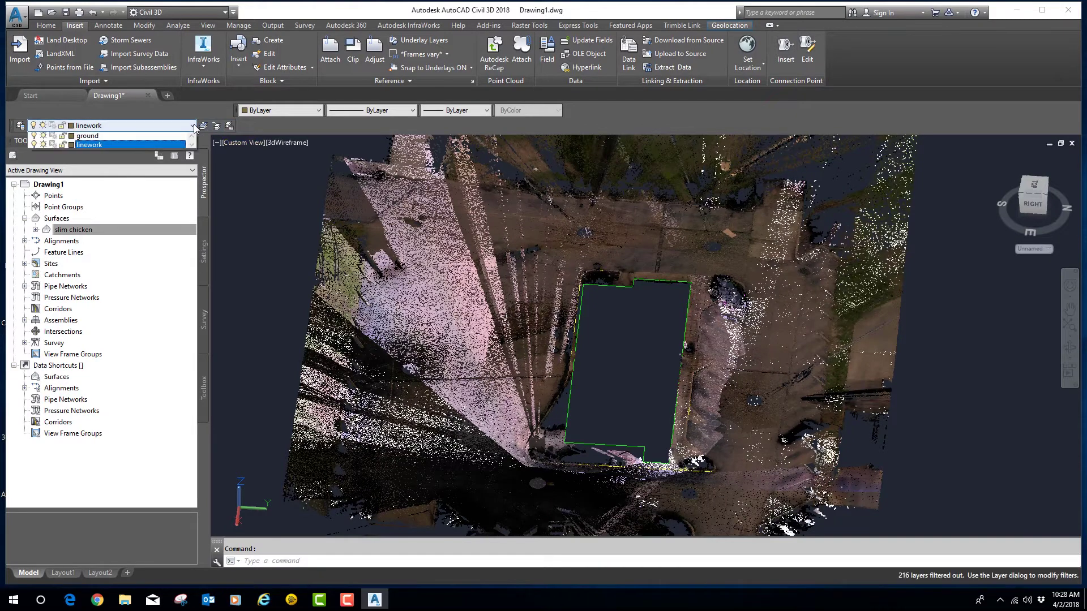
pyautogui.click(51, 140)
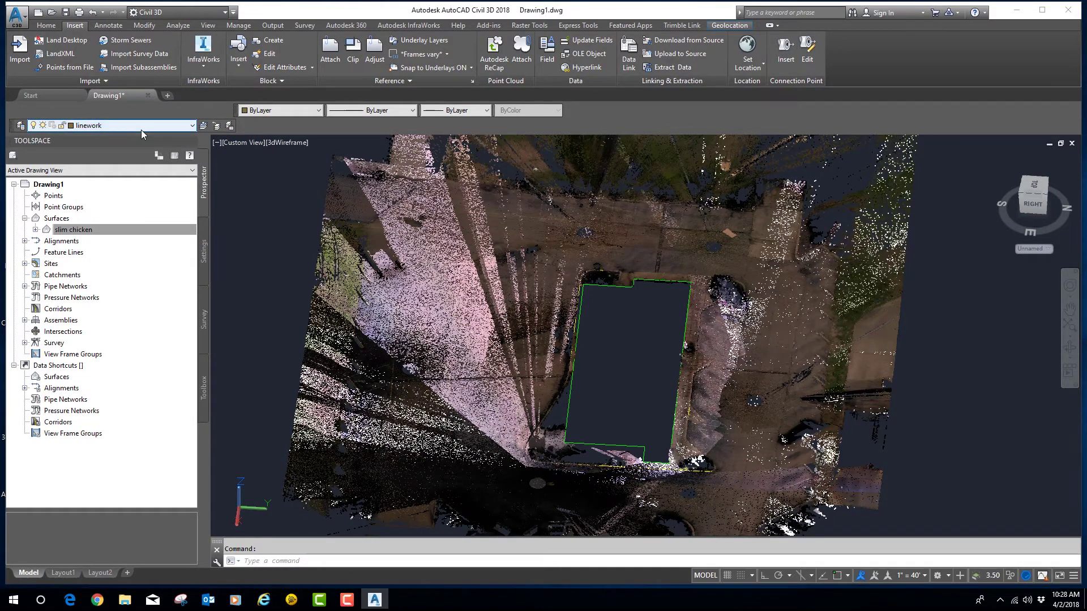
pyautogui.click(141, 130)
pyautogui.click(44, 142)
pyautogui.click(637, 238)
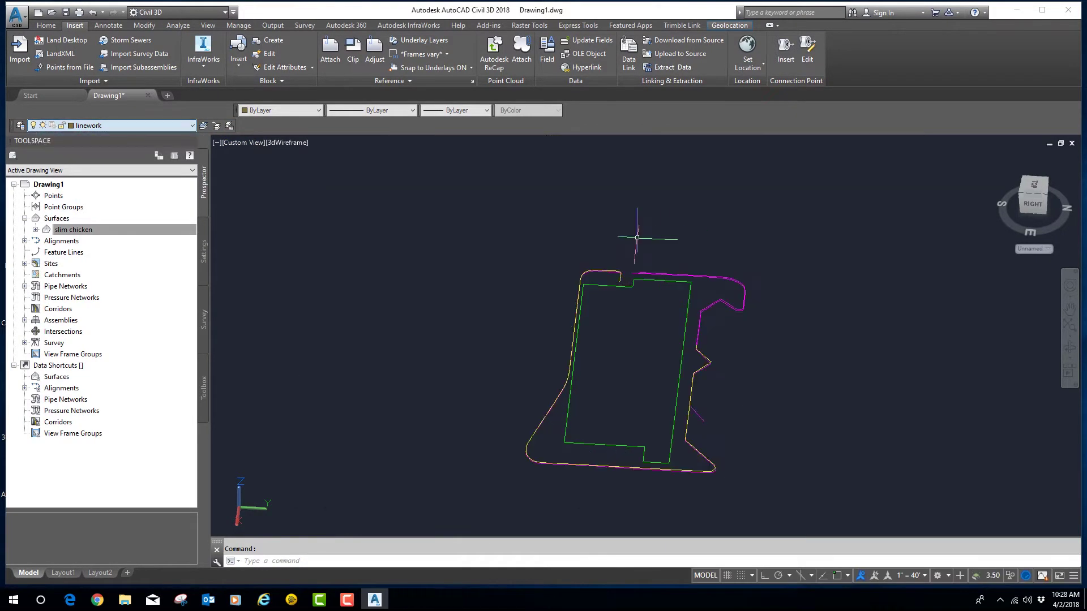
pyautogui.scroll(-3, 485, 243)
pyautogui.scroll(4, 555, 306)
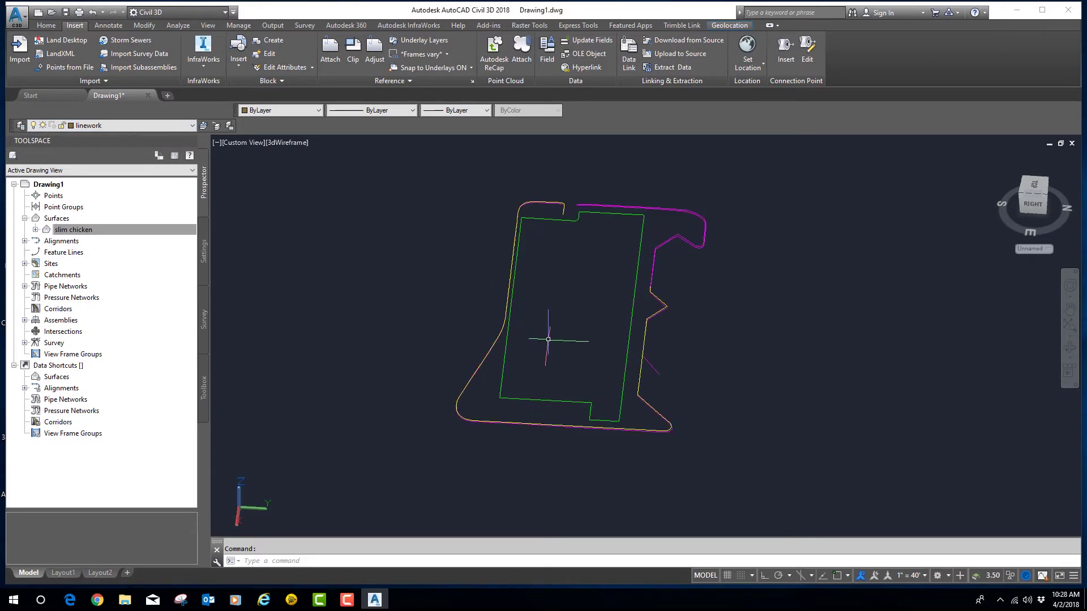
pyautogui.keyDown('shift'); pyautogui.moveTo(552, 359); pyautogui.dragTo(543, 347, button='middle'); pyautogui.keyUp('shift')
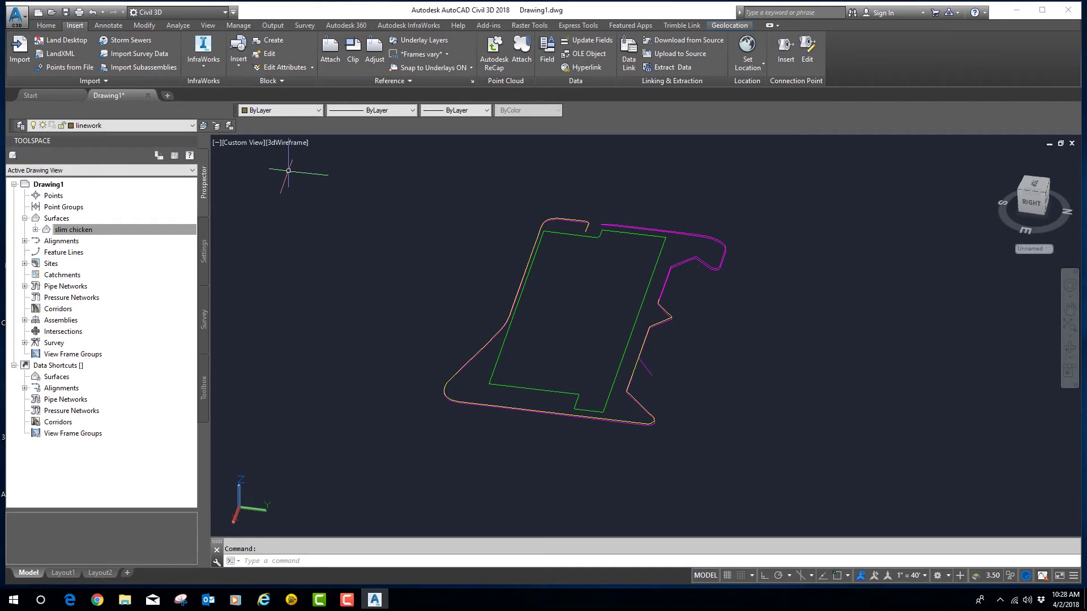
# - Create a layer named south wall, make it current and set its color to cyan
pyautogui.click(19, 126)
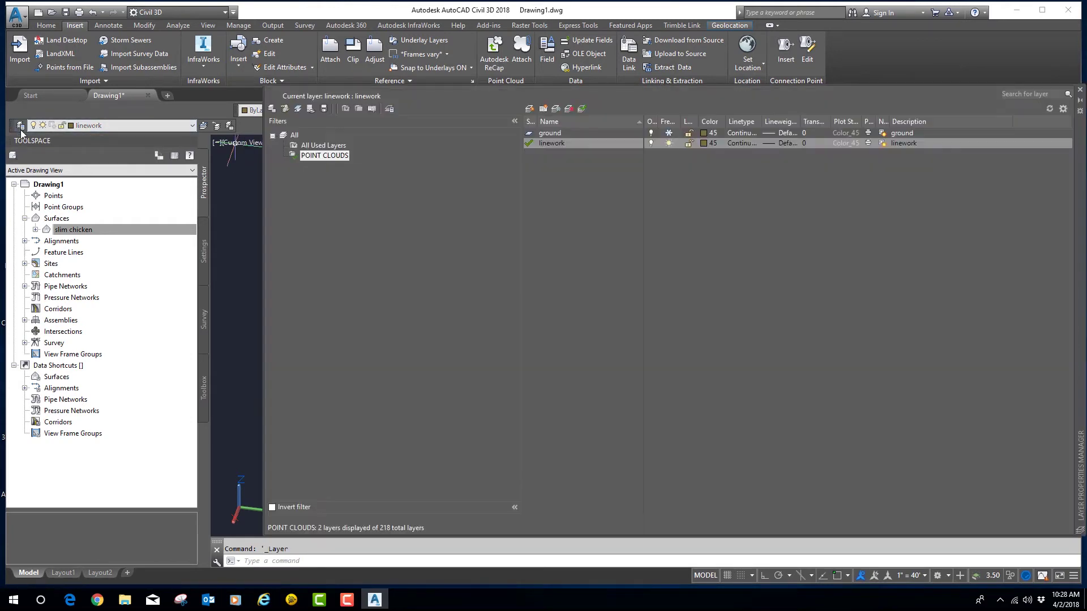
pyautogui.click(530, 109)
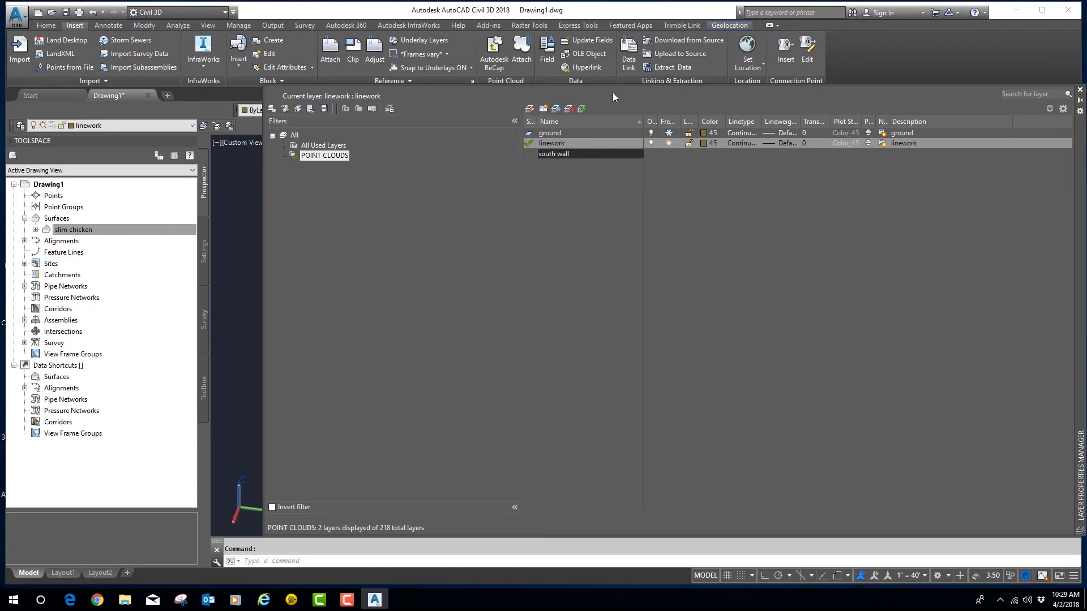
pyautogui.click(583, 108)
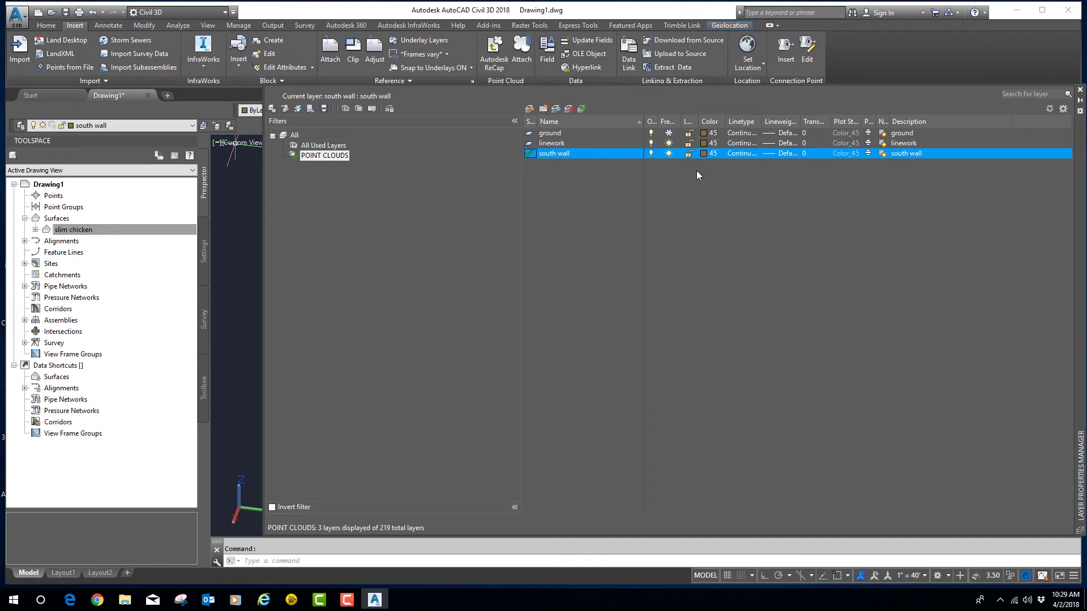
pyautogui.click(708, 154)
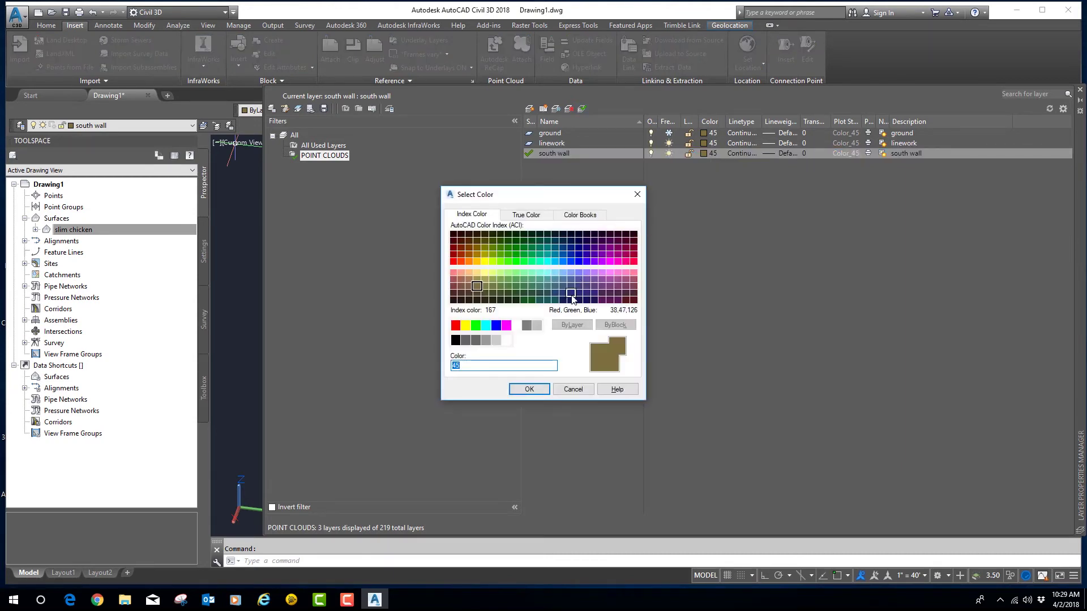
pyautogui.click(486, 326)
pyautogui.click(528, 389)
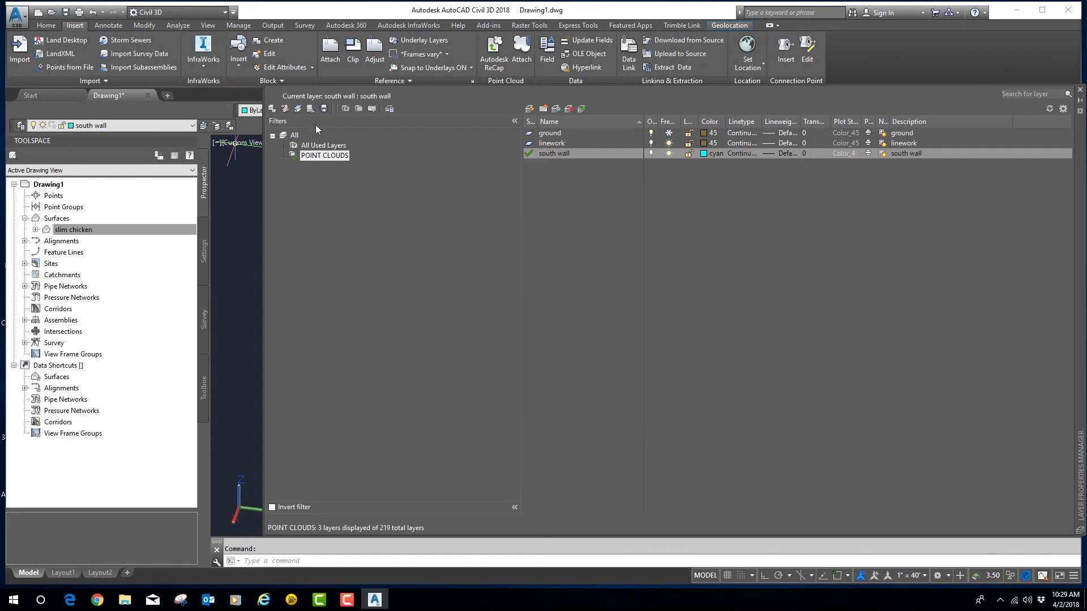
pyautogui.click(1079, 91)
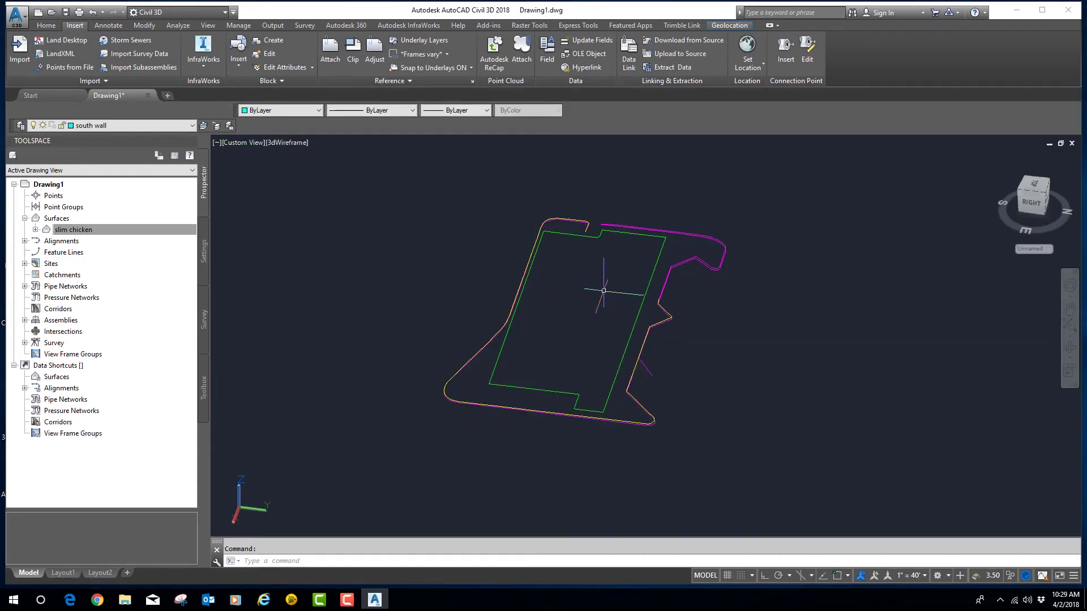
# - Attach the point cloud outside south wall.rcp at insertion point 0,0,0 with scale 1, rotation 0 and a relative path
pyautogui.click(518, 49)
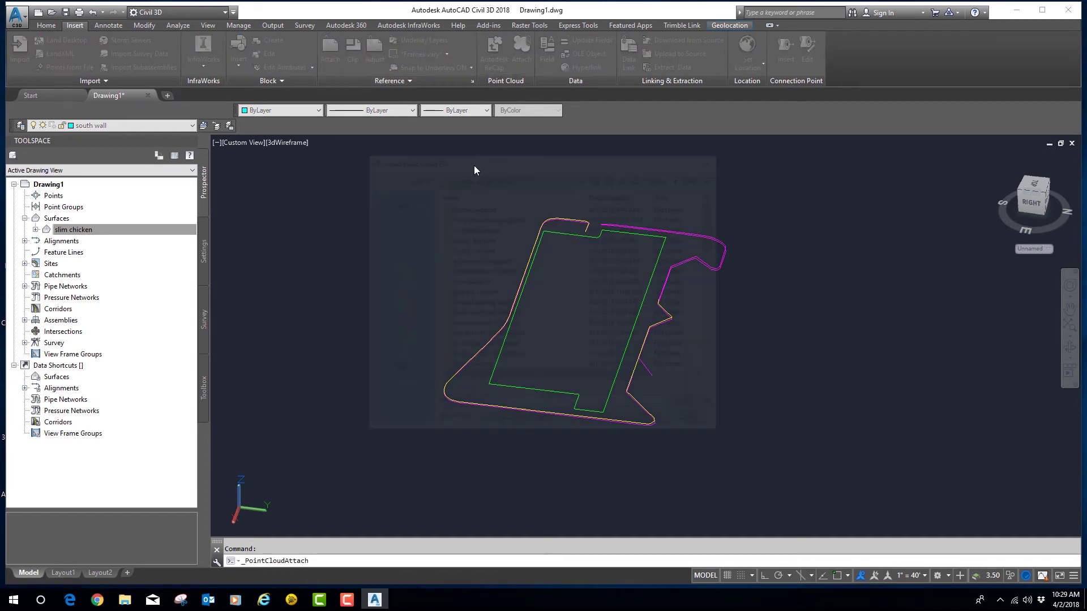
pyautogui.moveTo(715, 223); pyautogui.dragTo(712, 337)
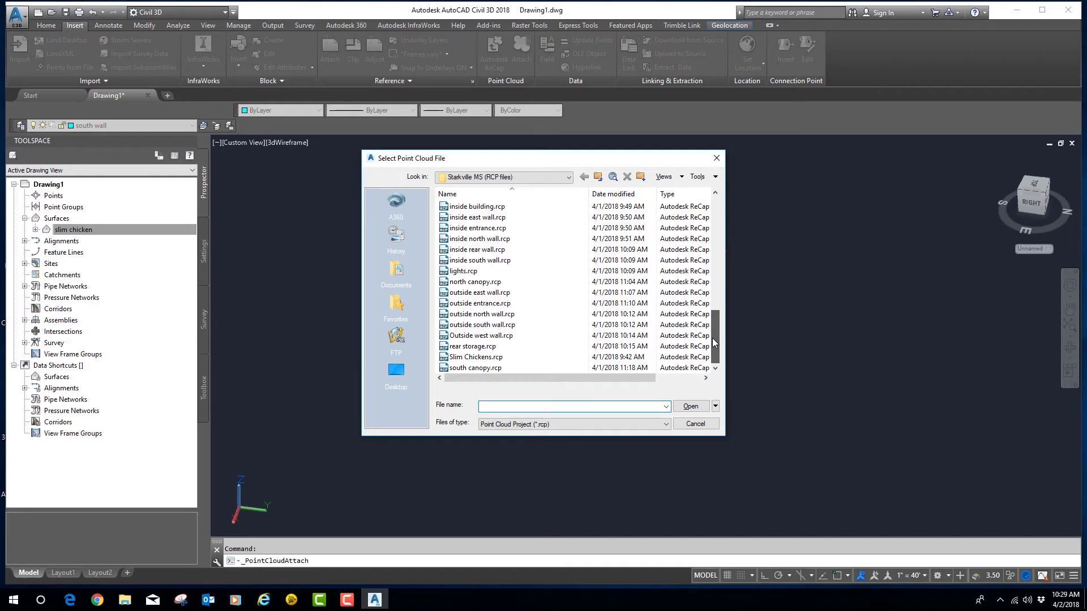
pyautogui.click(474, 327)
pyautogui.click(704, 408)
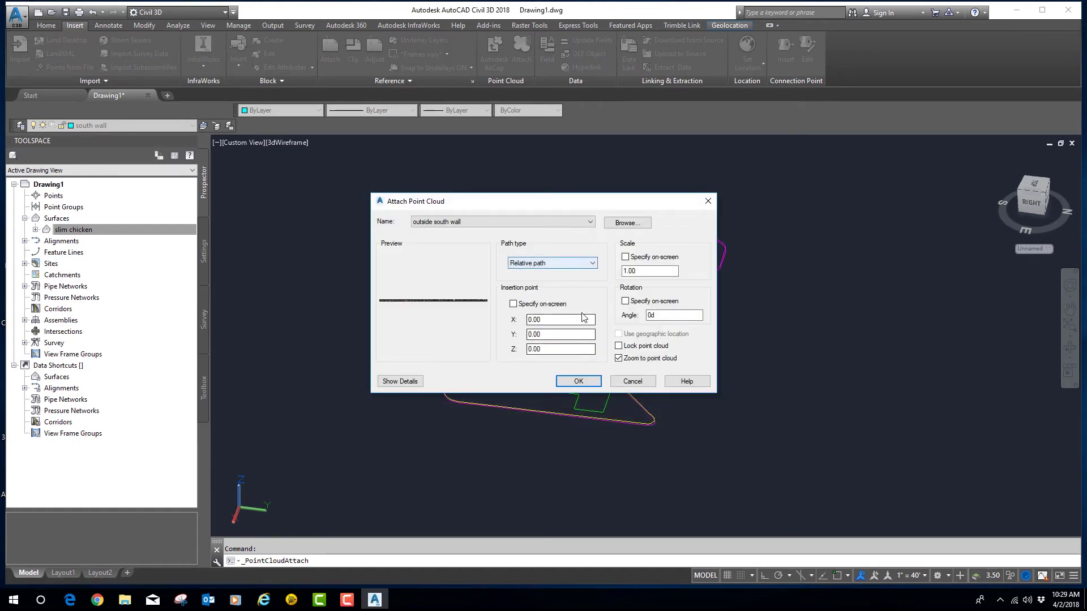
pyautogui.click(578, 381)
# - Examine in 3D how the base and corner of the south wall point cloud fit the building footprint line
pyautogui.scroll(-5, 388, 340)
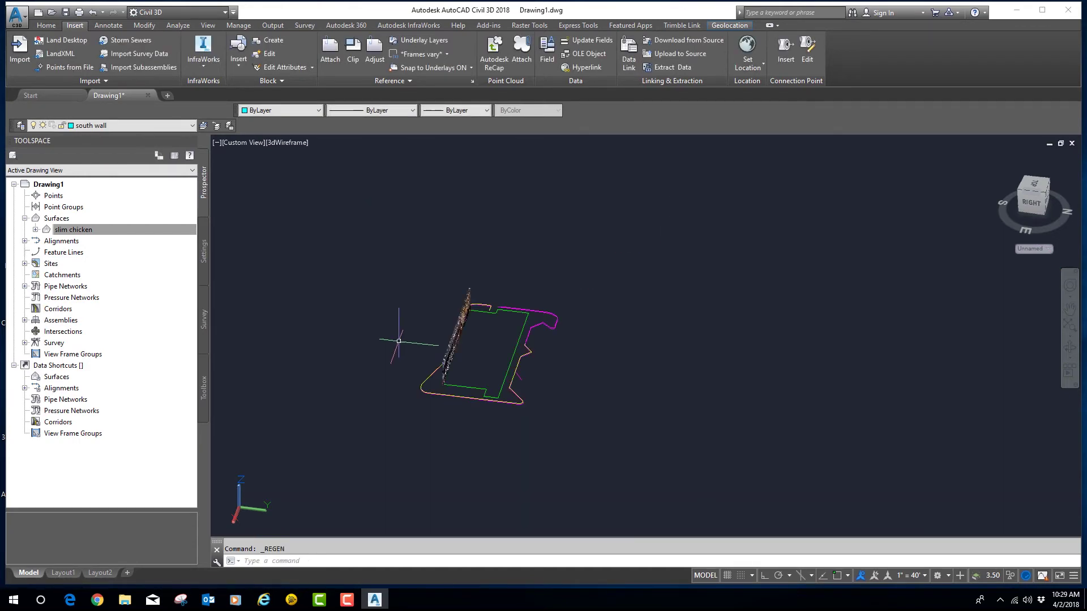
pyautogui.scroll(5, 424, 364)
pyautogui.write('sssssssssssssssssssssssssssss')
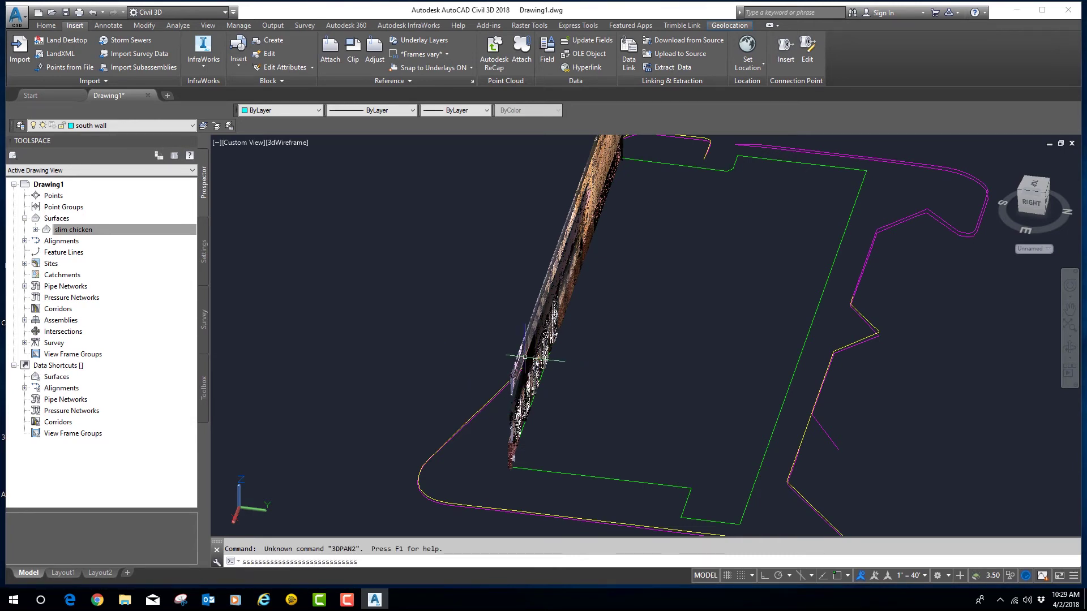
pyautogui.press('Return')
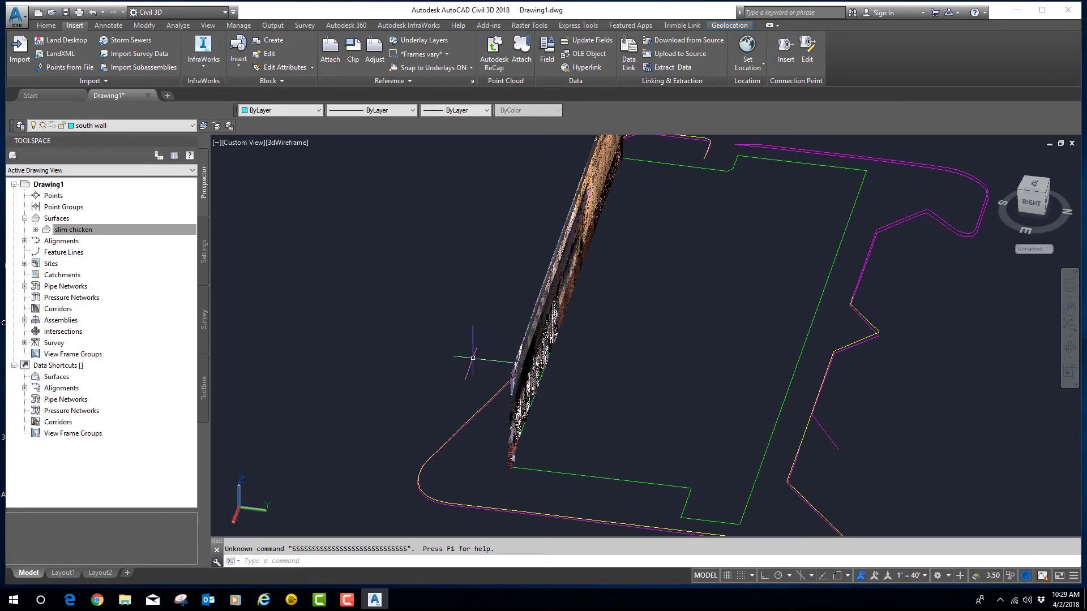
pyautogui.keyDown('shift'); pyautogui.moveTo(473, 358); pyautogui.dragTo(615, 405, button='middle'); pyautogui.keyUp('shift')
pyautogui.scroll(6, 616, 405)
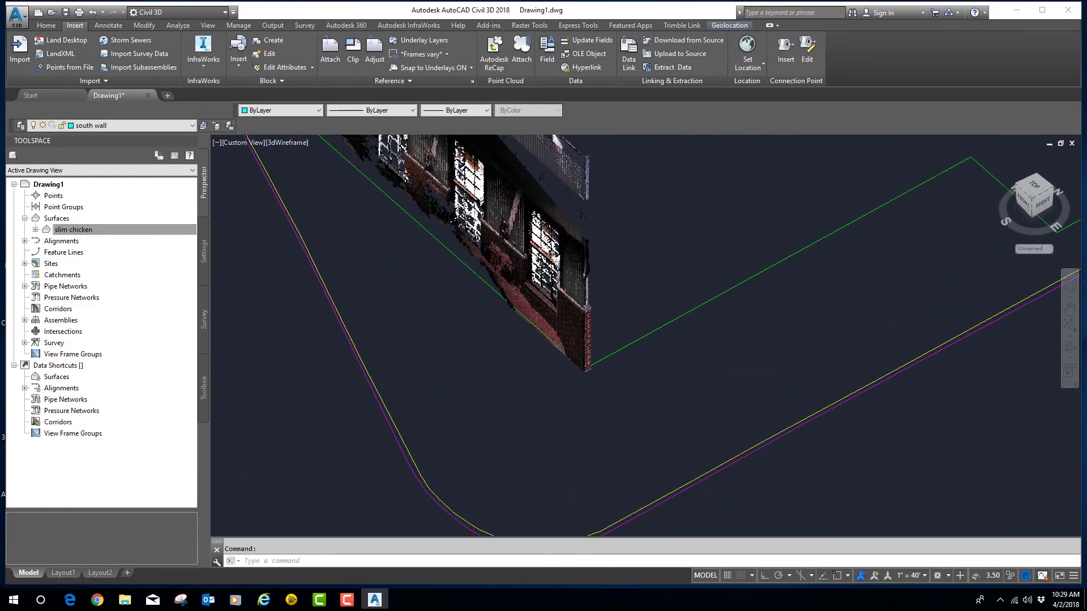
pyautogui.scroll(-5, 595, 356)
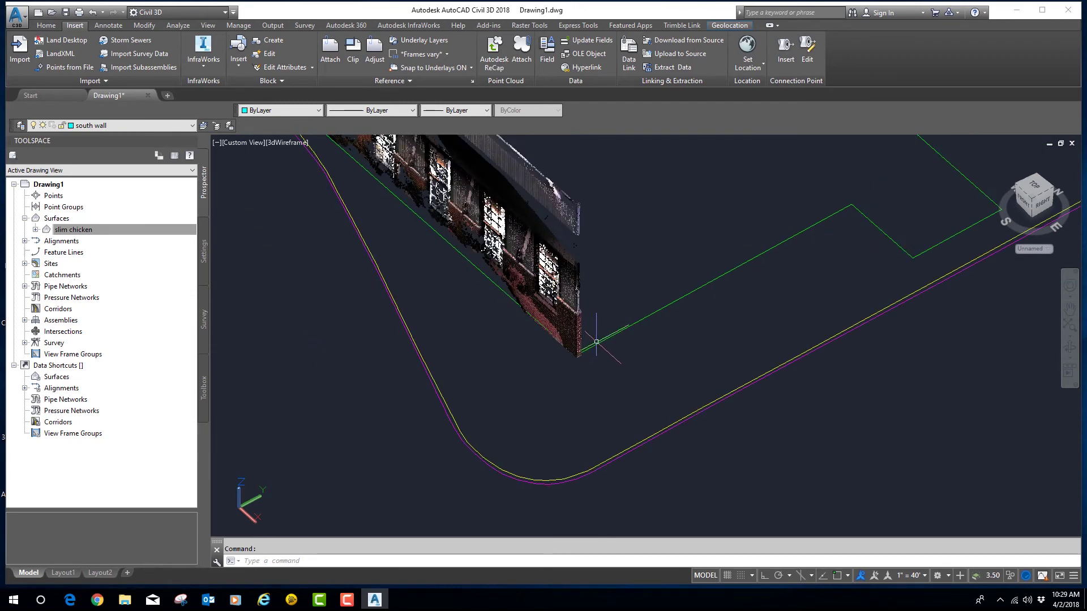
pyautogui.scroll(5, 596, 342)
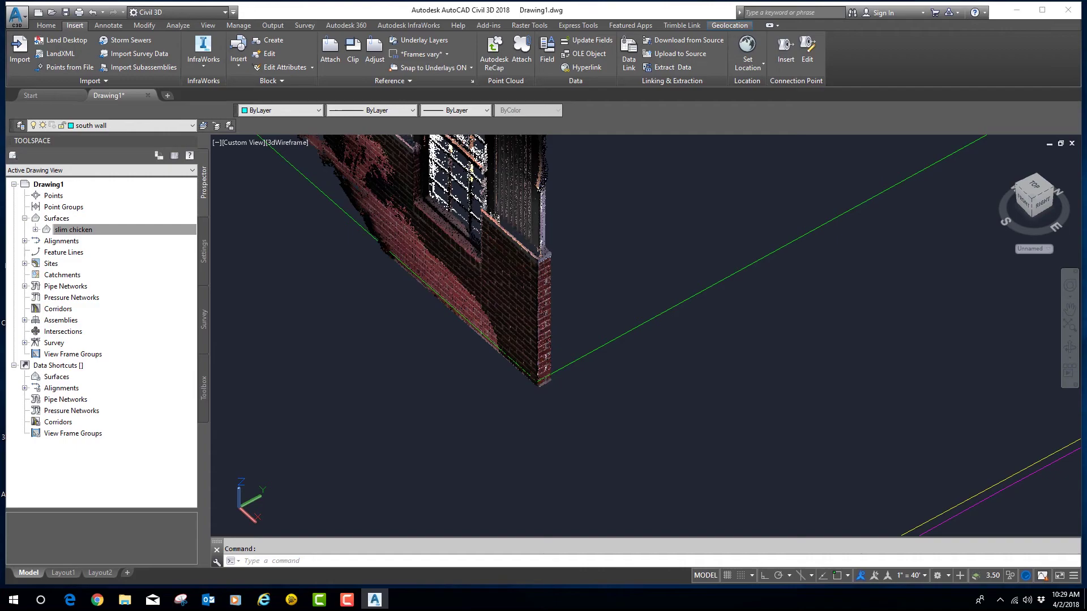
# - Switch to Trimble Business Center and open the Change Elevation command for the selected curb, gutter and footprint lines
pyautogui.click(291, 599)
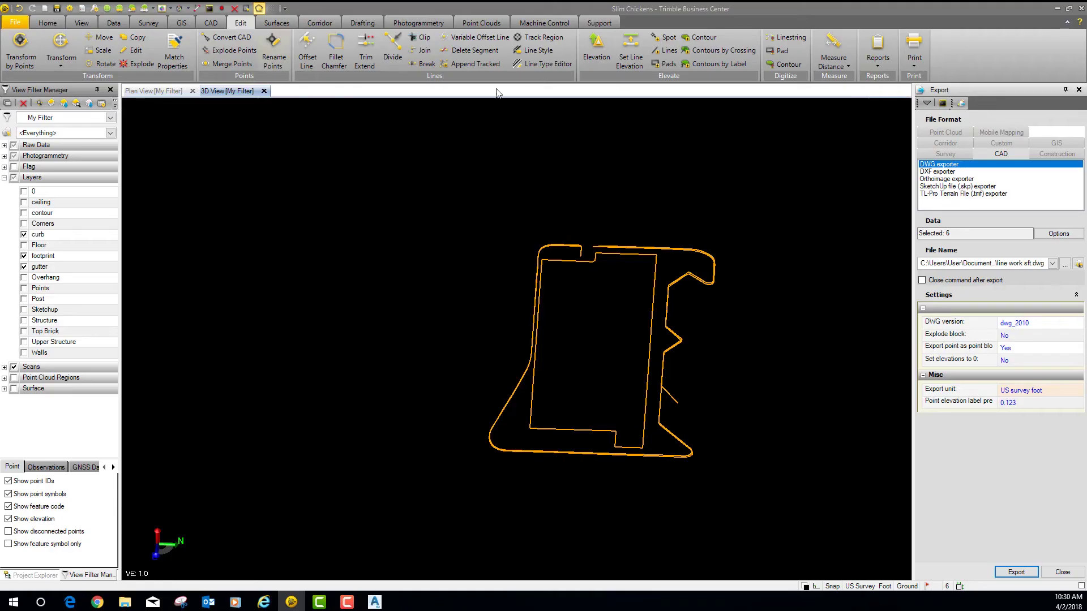
pyautogui.click(590, 48)
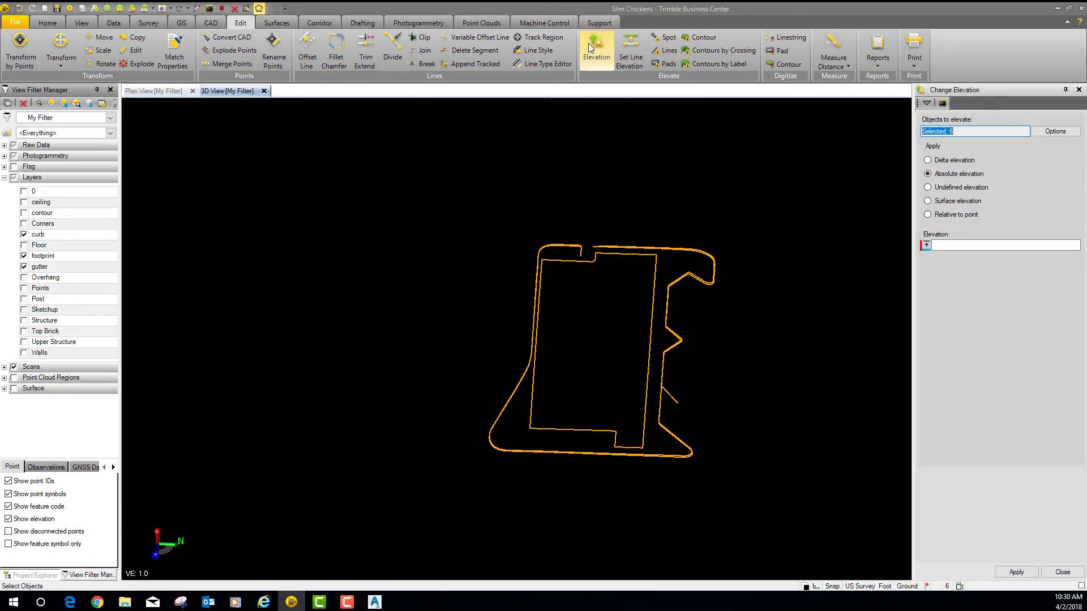